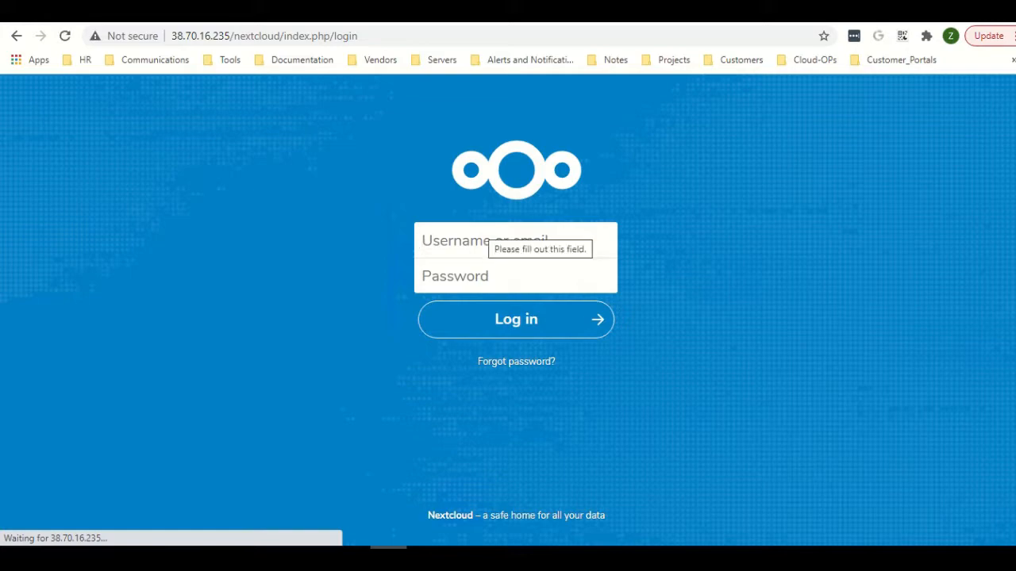
# Log in to the Nextcloud web interface as admin with the account password, and dismiss the offer to save the password
pyautogui.press('Tab')
pyautogui.write('•••••••••')
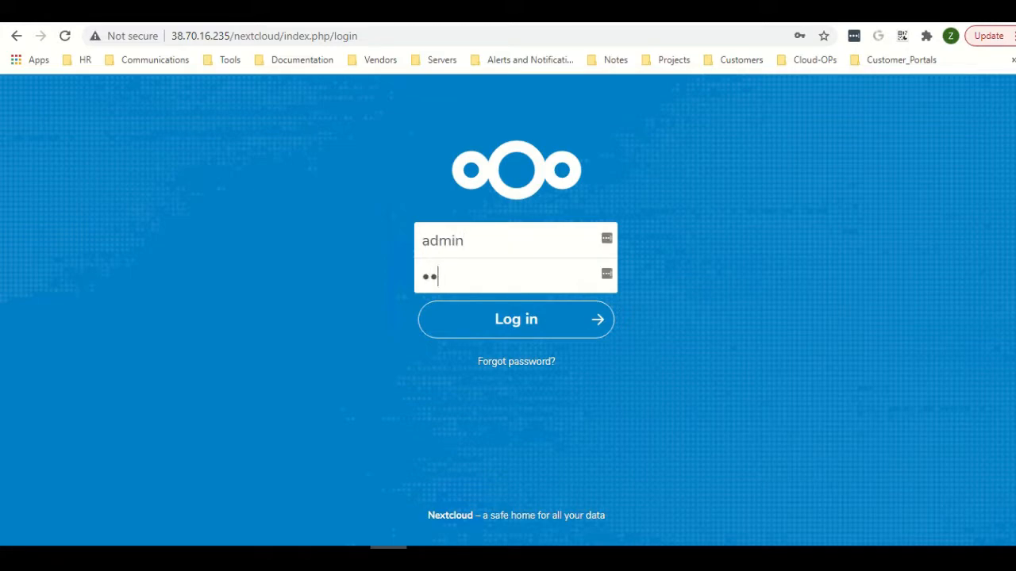
pyautogui.write('••')
pyautogui.press('Return')
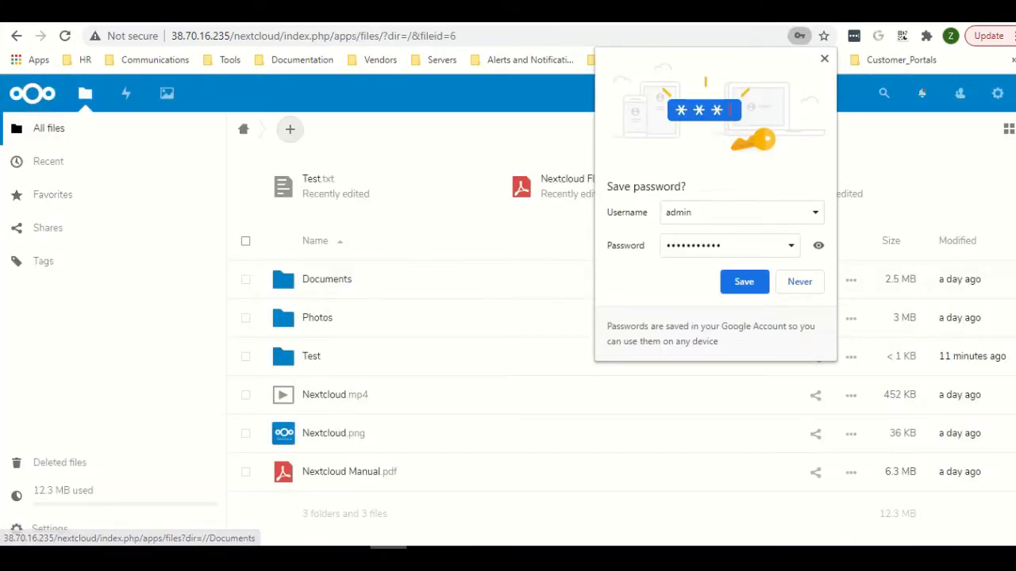
pyautogui.click(824, 58)
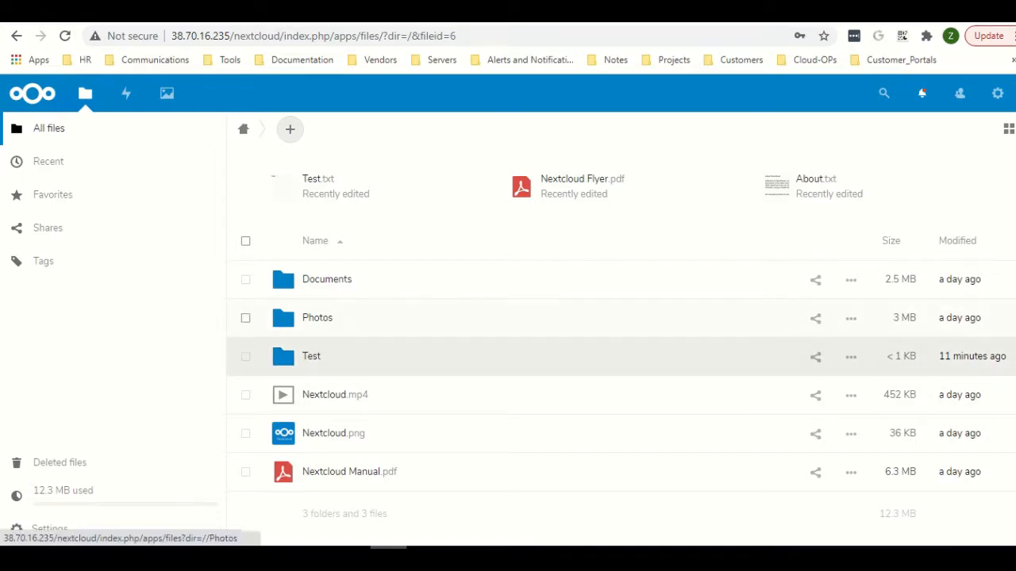
# Create a new folder named "Test 2" in All files
pyautogui.click(289, 128)
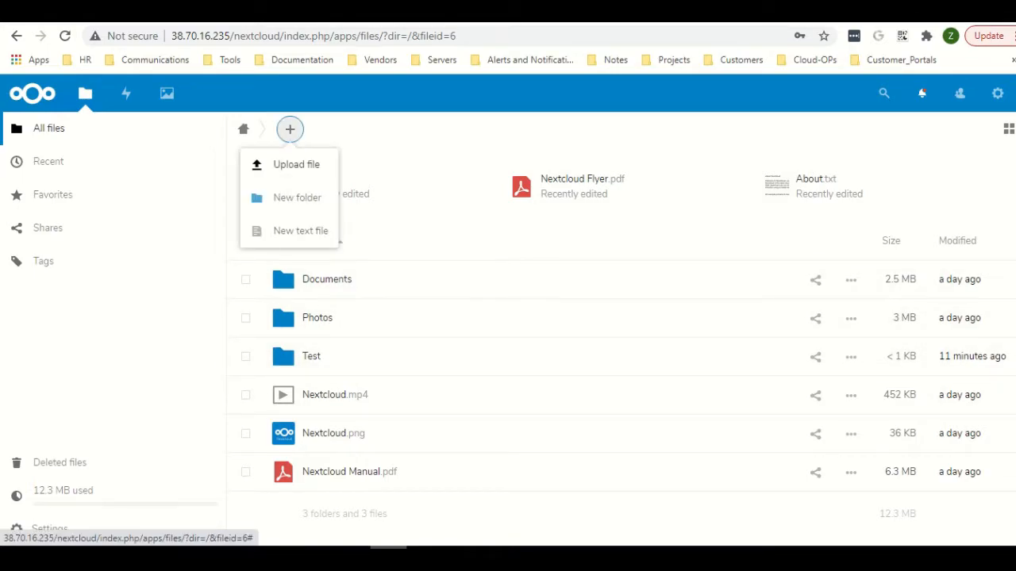
pyautogui.click(297, 198)
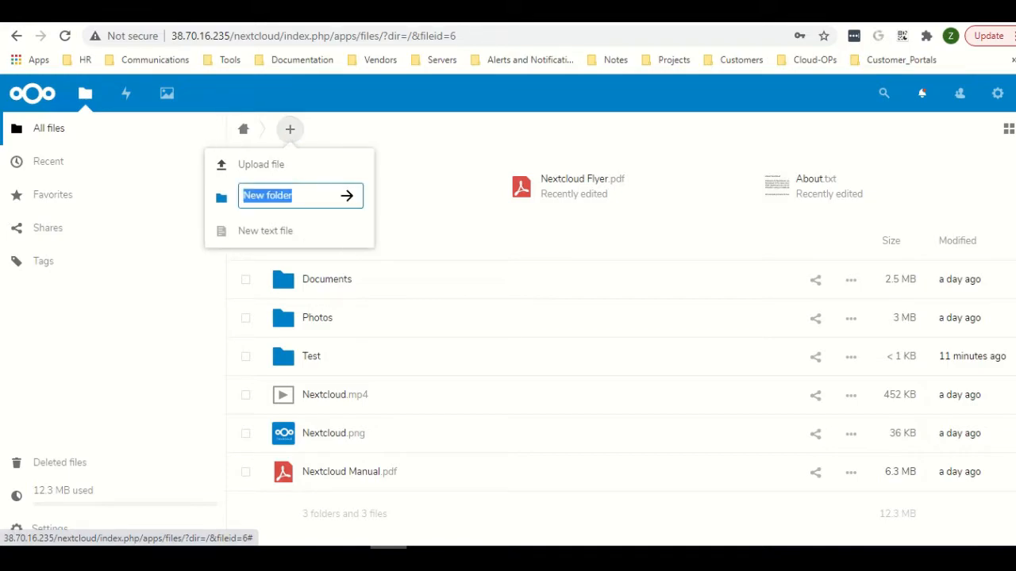
pyautogui.write('Tes')
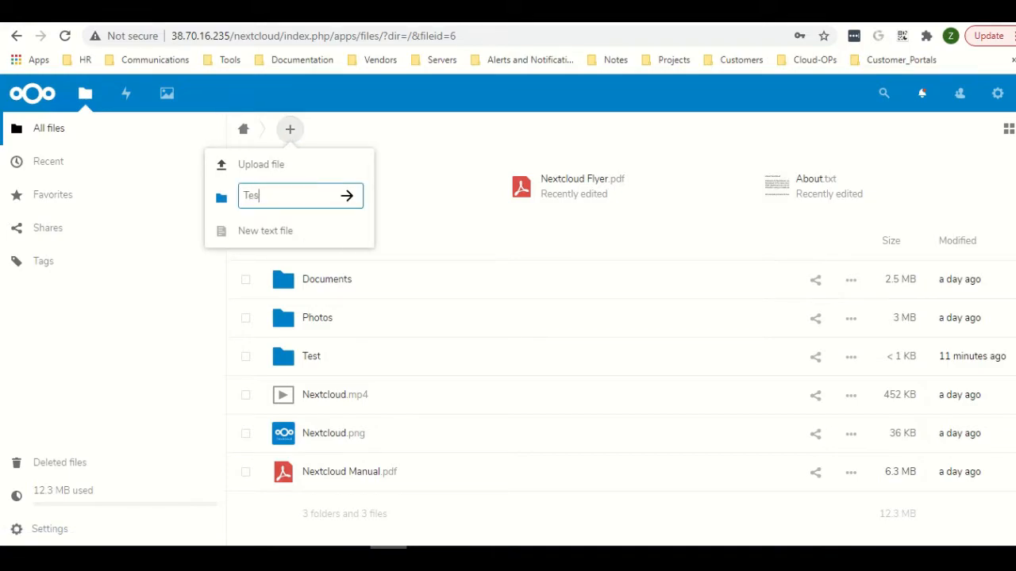
pyautogui.write('t 2')
pyautogui.press('Return')
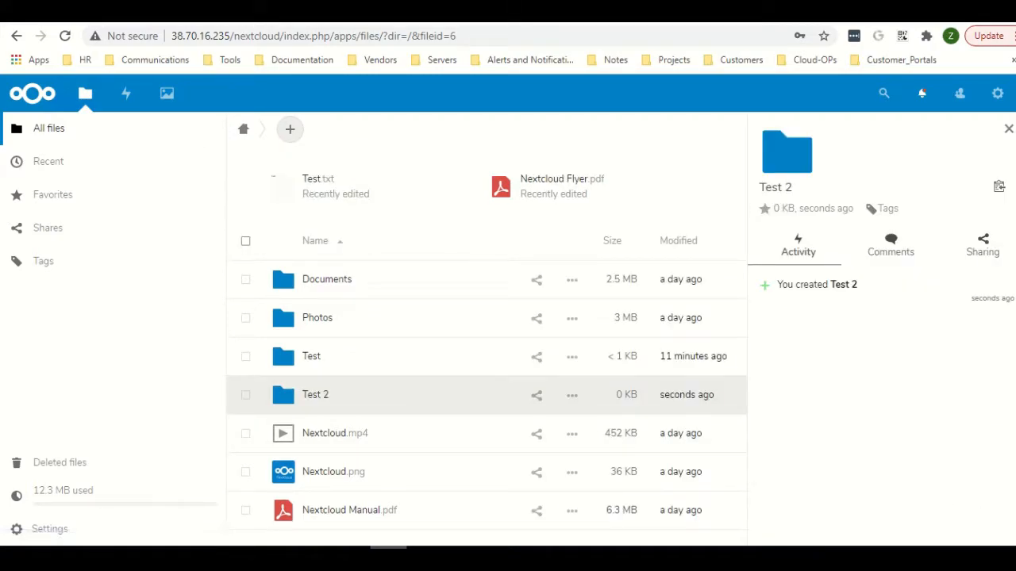
pyautogui.hotkey('ctrl', 't')
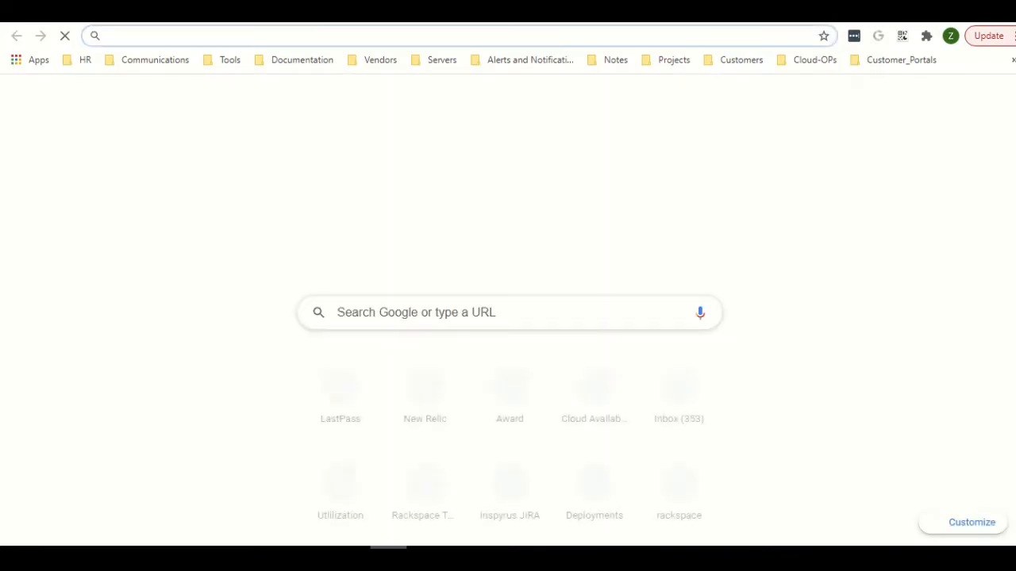
pyautogui.write('ne')
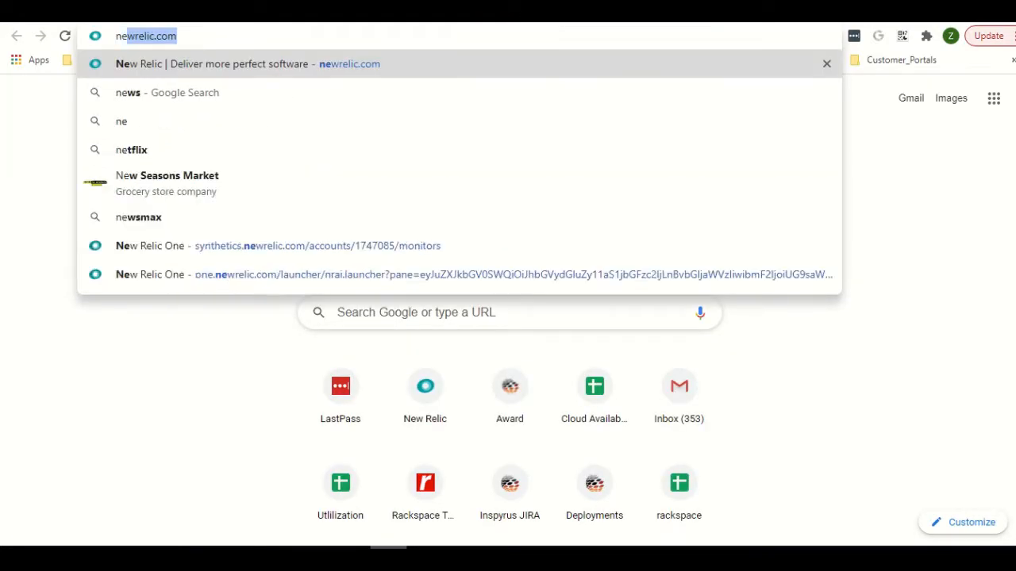
pyautogui.write('xtcloud ')
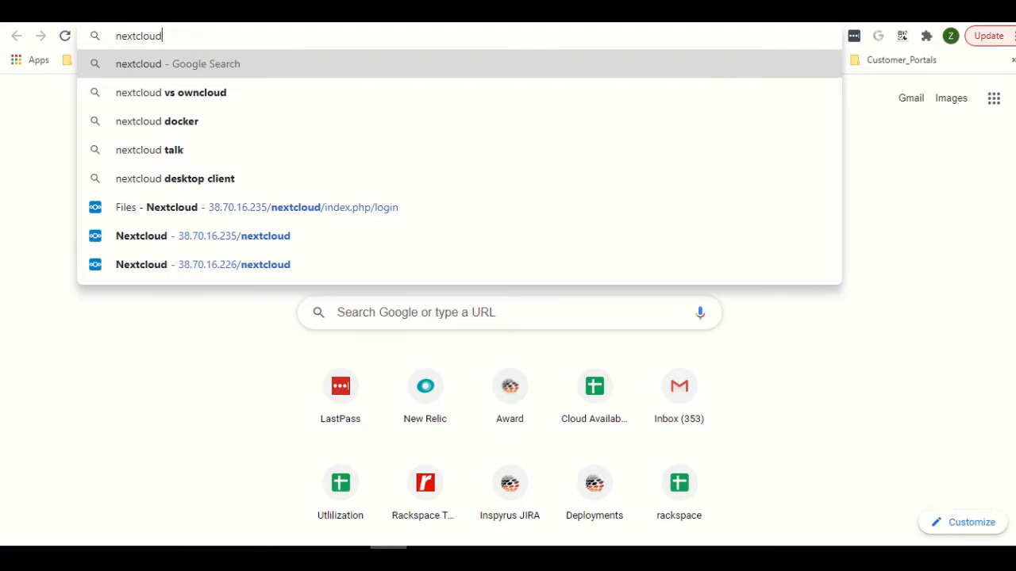
pyautogui.write('client')
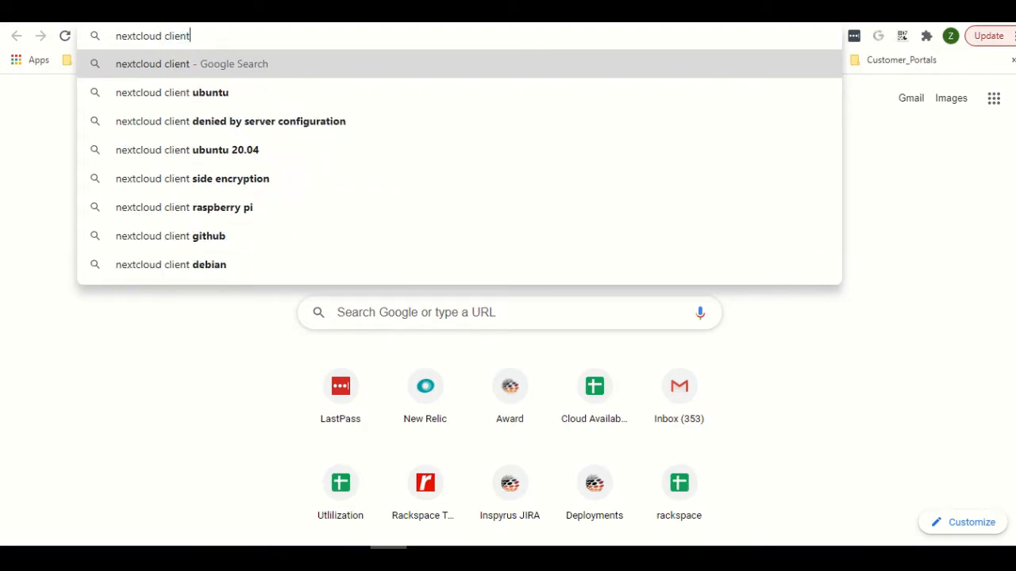
pyautogui.press('Return')
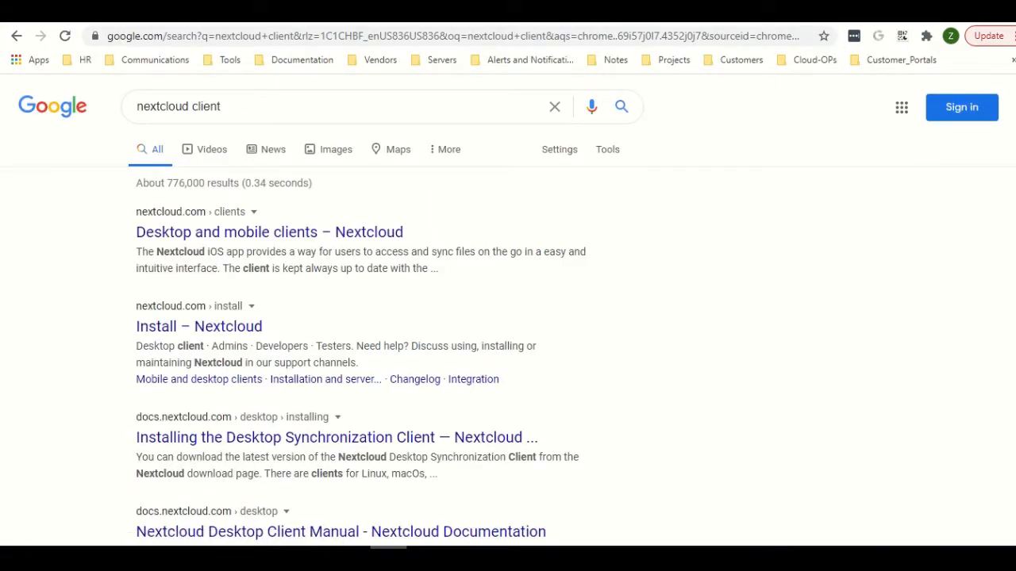
pyautogui.click(269, 232)
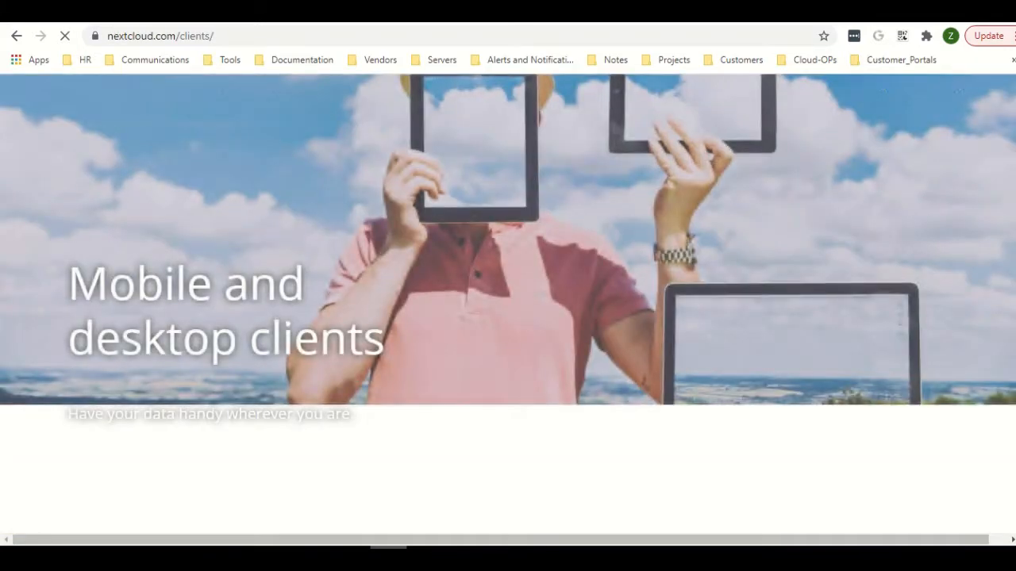
pyautogui.scroll(-5, 508, 302)
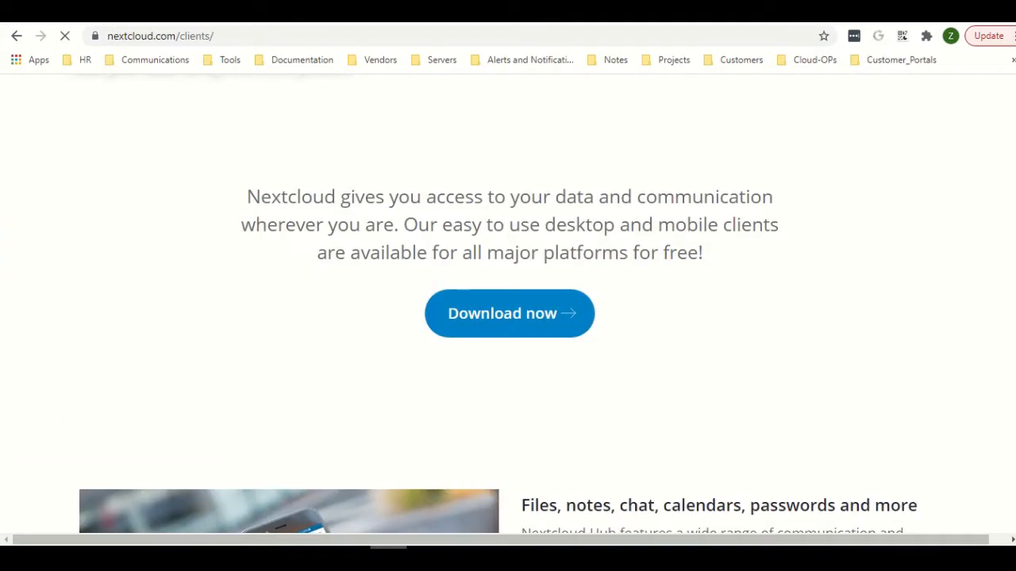
pyautogui.click(507, 314)
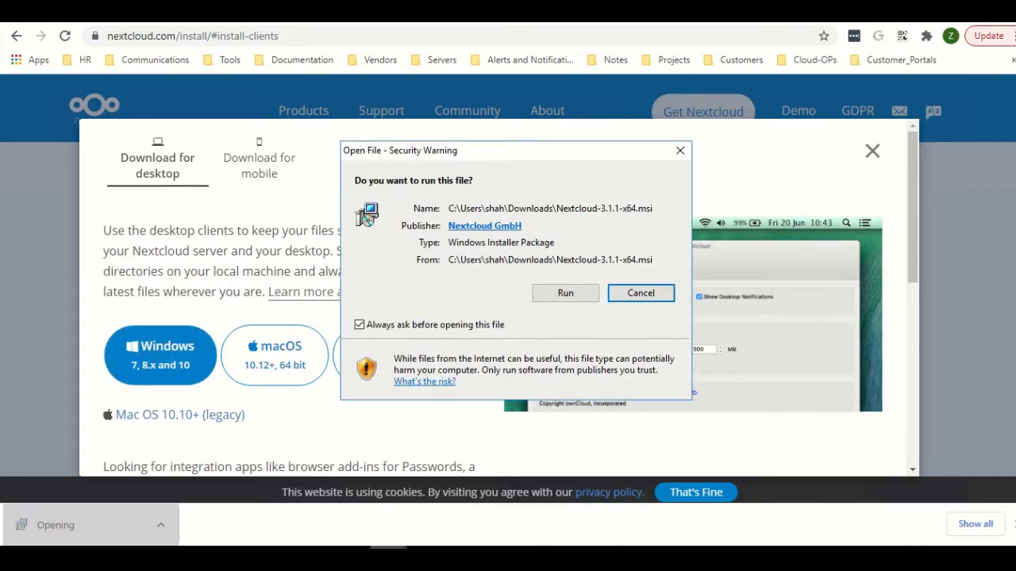
# Run the Nextcloud-3.1.1-x64.msi installer with its default options, allow it to make changes, finish the setup and decline the restart
pyautogui.click(565, 292)
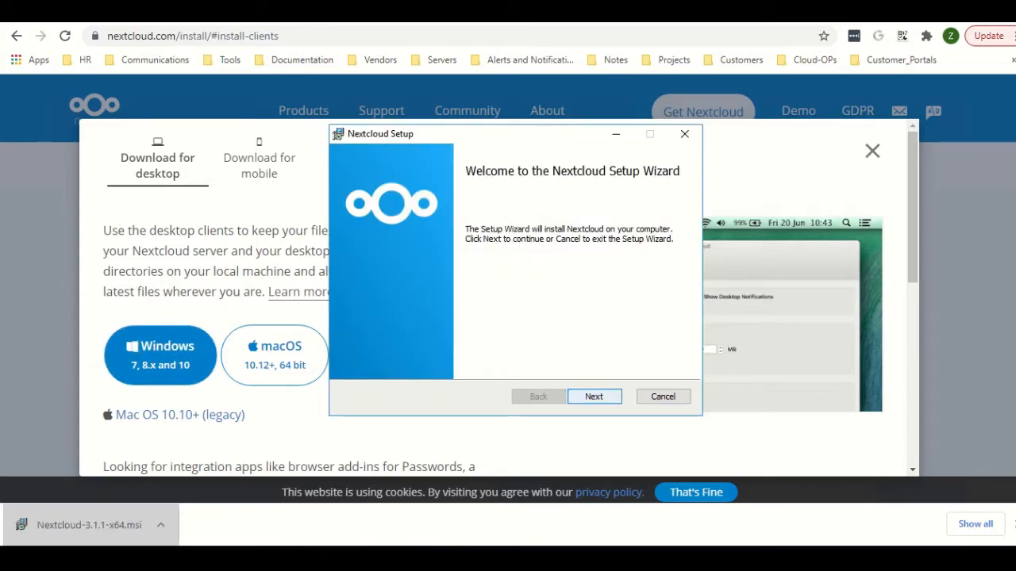
pyautogui.click(599, 397)
pyautogui.click(603, 396)
pyautogui.click(595, 396)
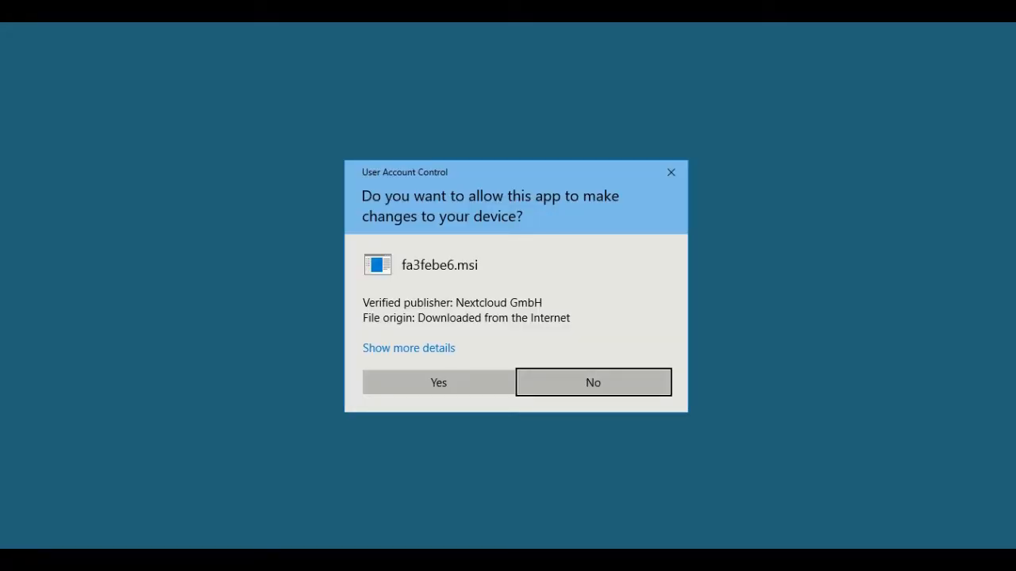
pyautogui.click(438, 382)
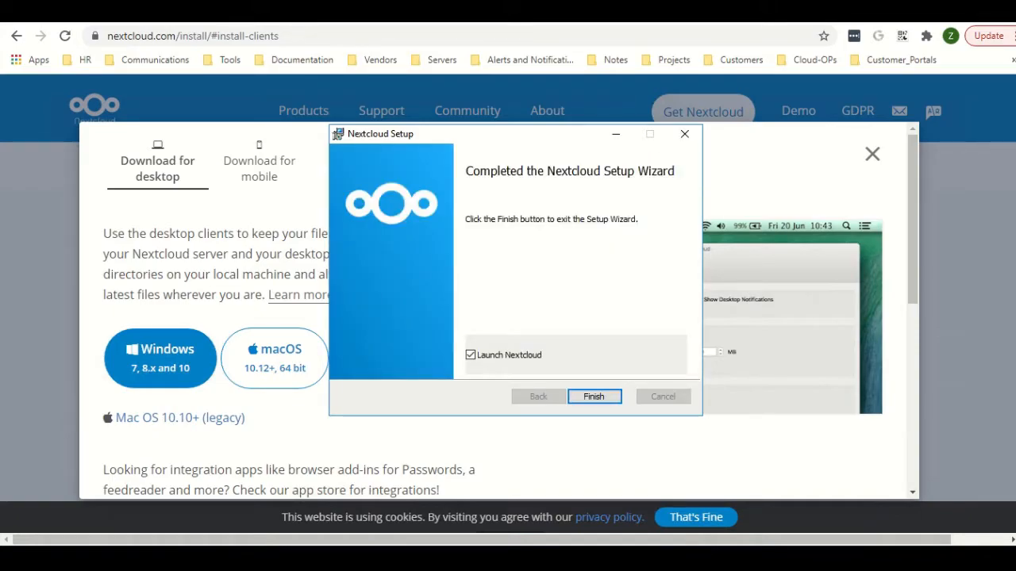
pyautogui.press('Return')
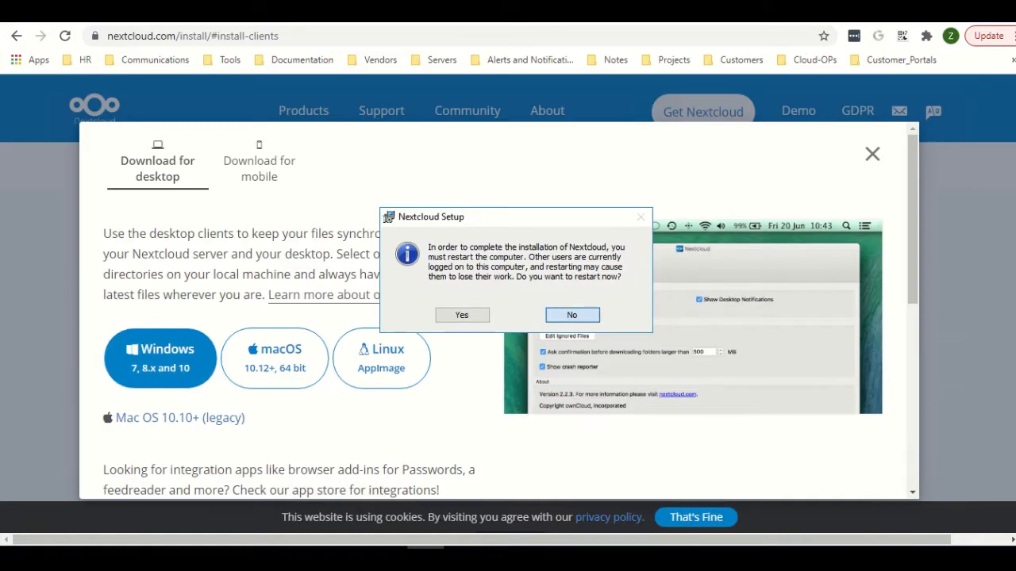
pyautogui.press('Return')
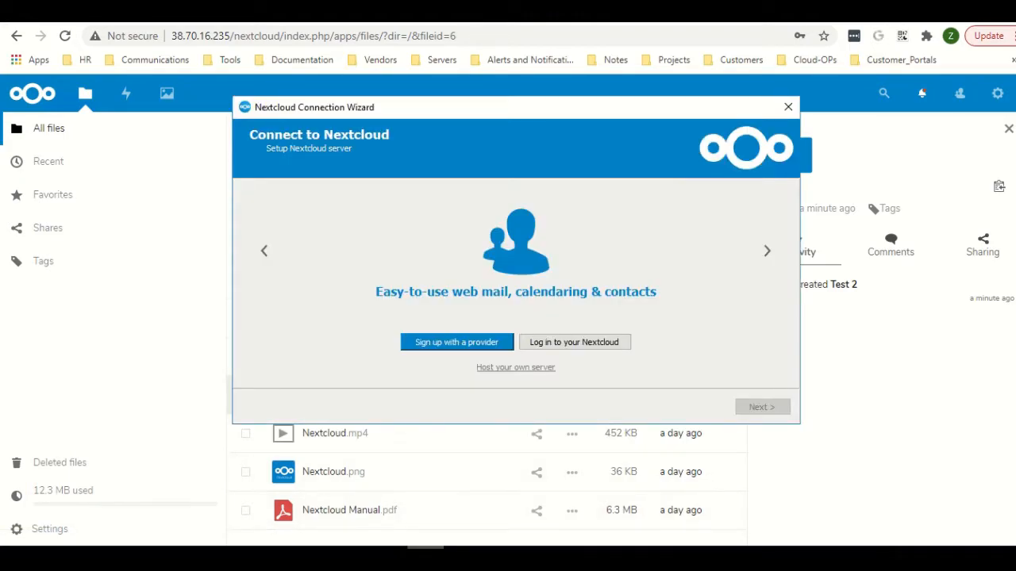
pyautogui.click(575, 342)
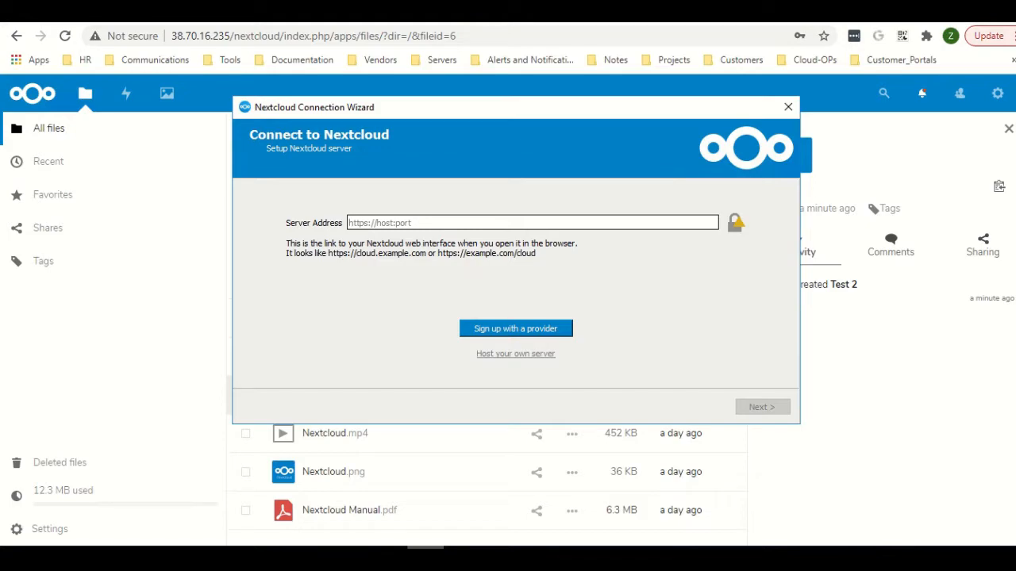
pyautogui.write('http://38.70.16.235')
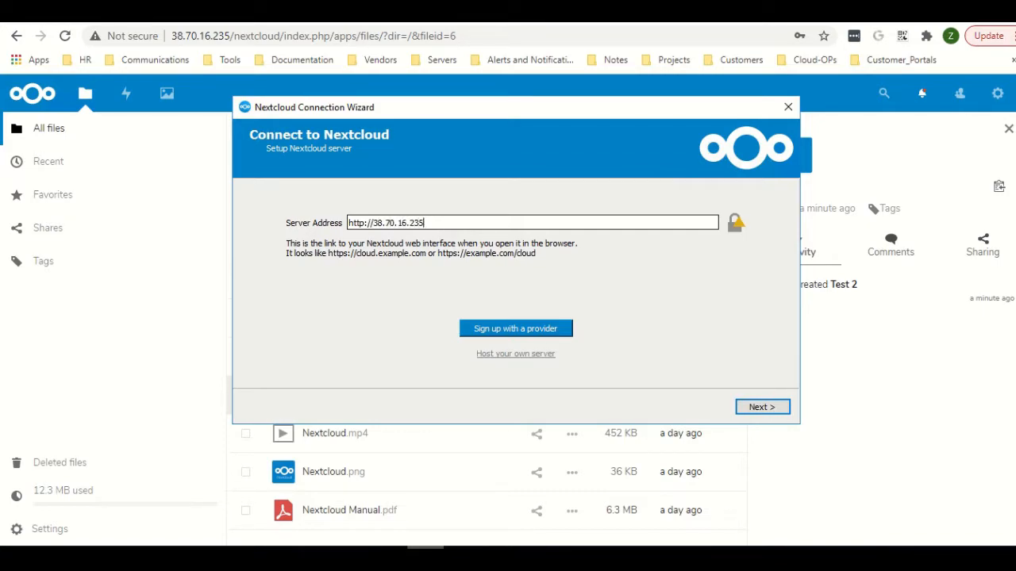
pyautogui.write('/nextcloud')
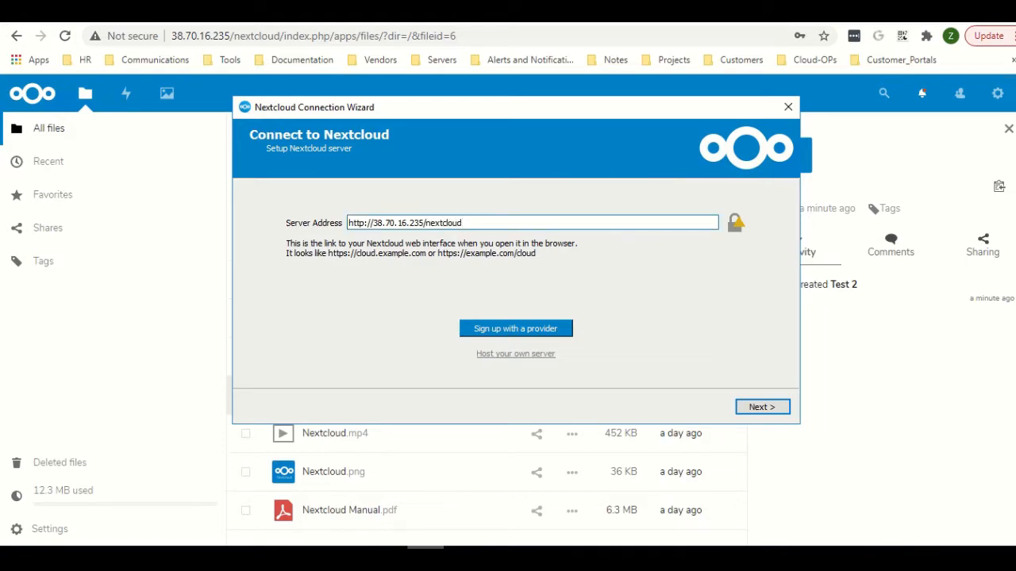
pyautogui.press('Return')
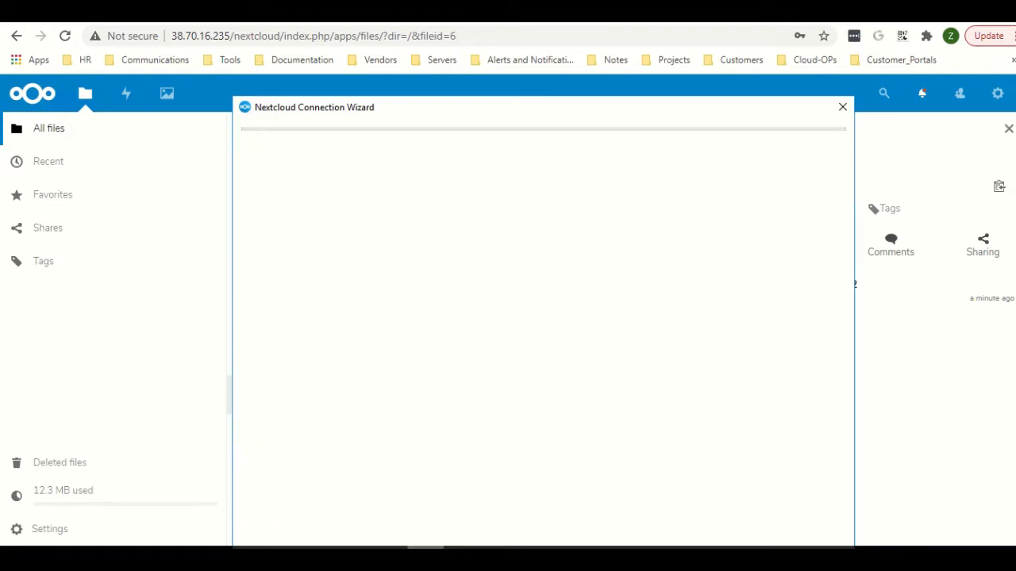
pyautogui.click(843, 107)
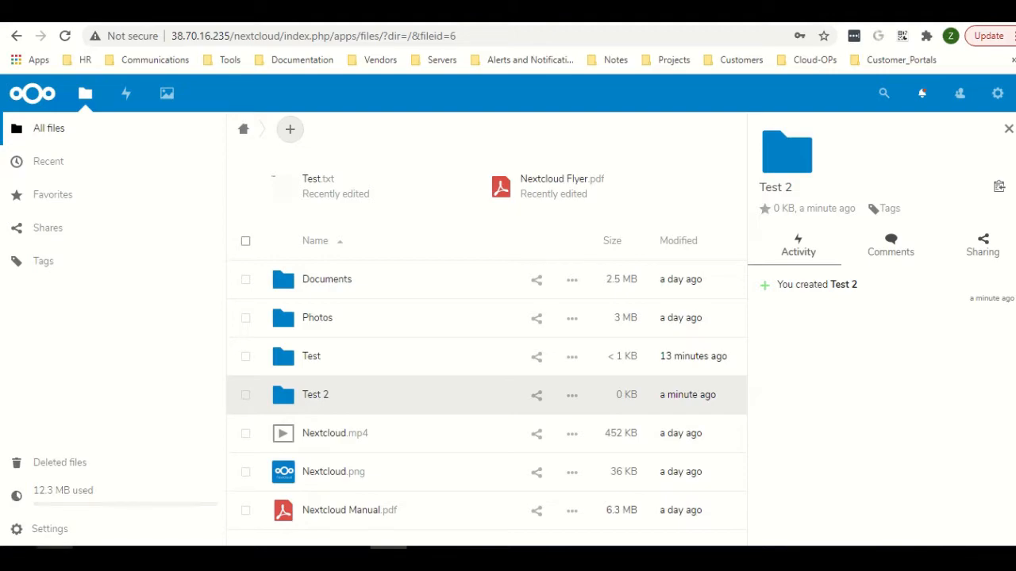
# Search Windows for "nextcloud", clear the query and leave the search
pyautogui.press('super')
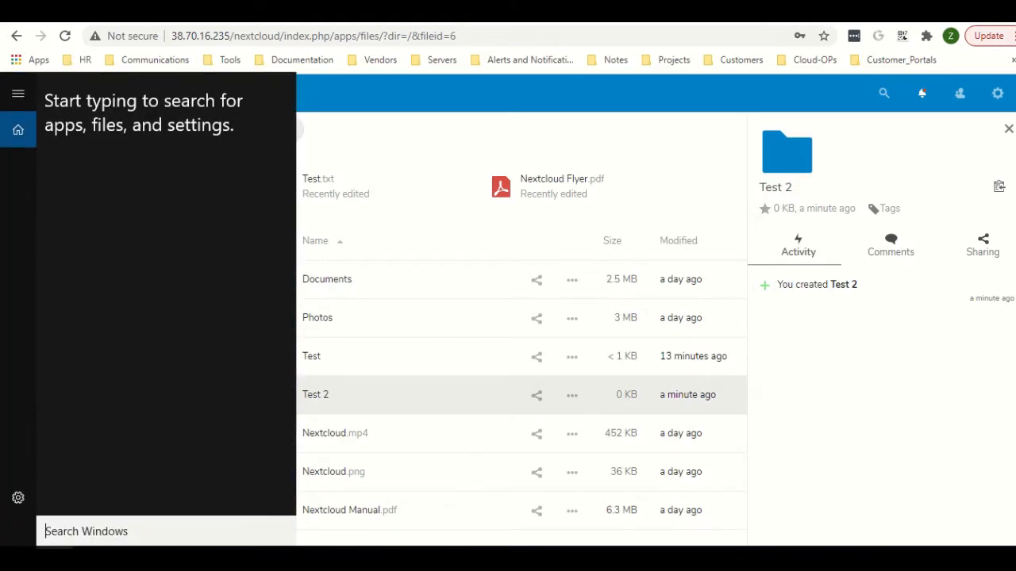
pyautogui.write('nextclo')
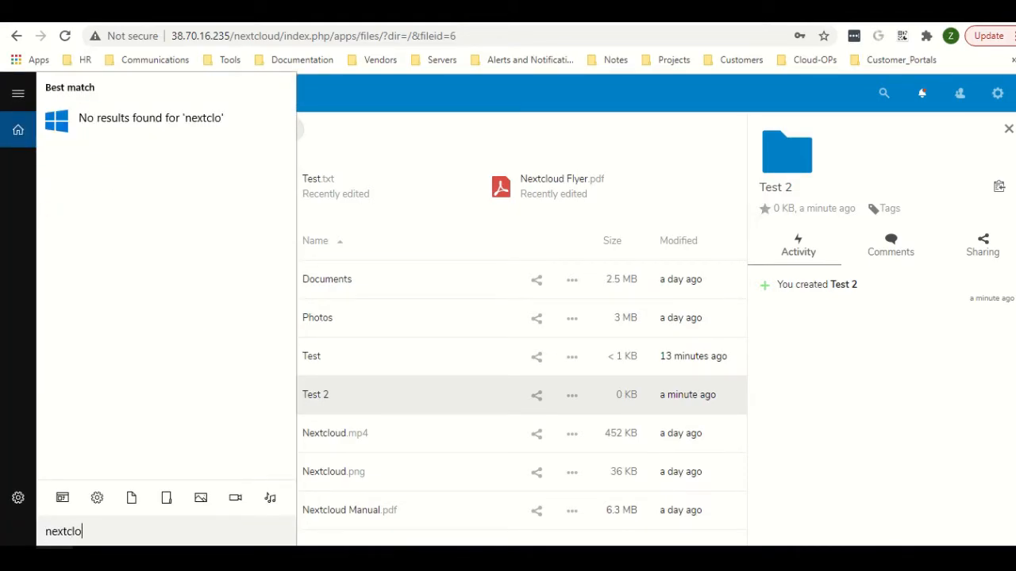
pyautogui.write('ud')
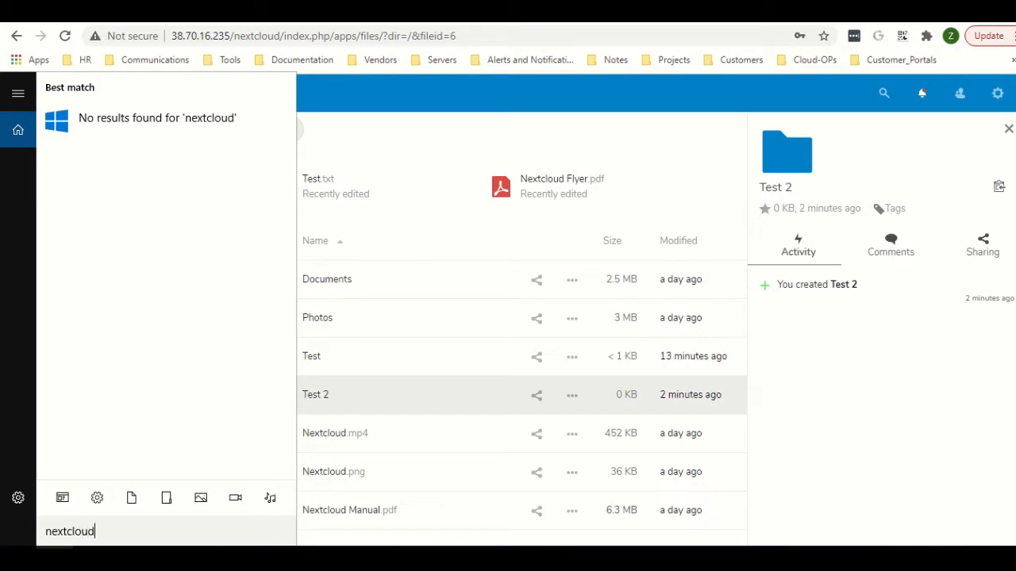
pyautogui.press('BackSpace')
pyautogui.press('BackSpace')
pyautogui.press('BackSpace')
pyautogui.press('BackSpace')
pyautogui.press('BackSpace')
pyautogui.press('BackSpace')
pyautogui.press('BackSpace')
pyautogui.press('BackSpace')
pyautogui.press('BackSpace')
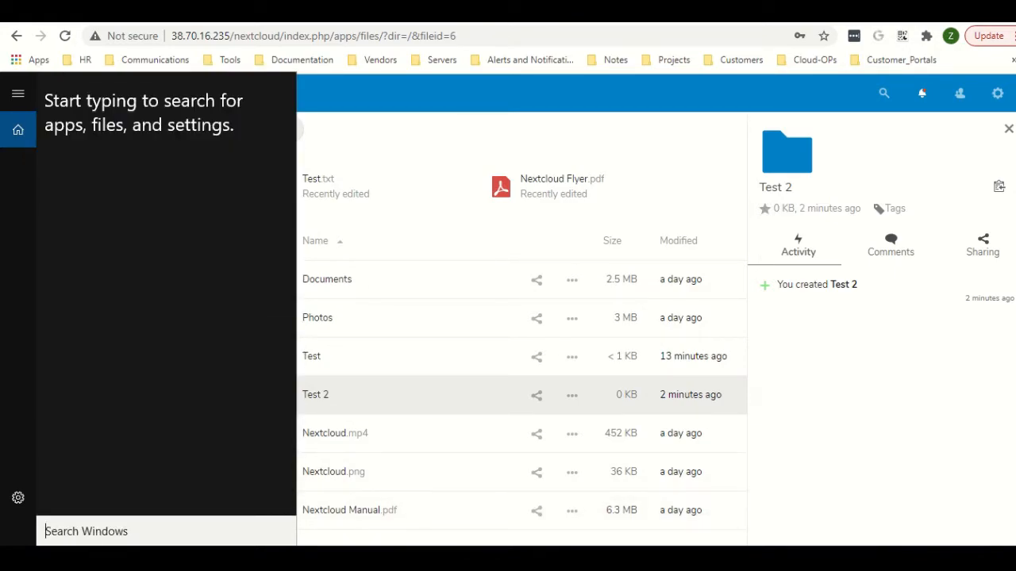
pyautogui.press('Escape')
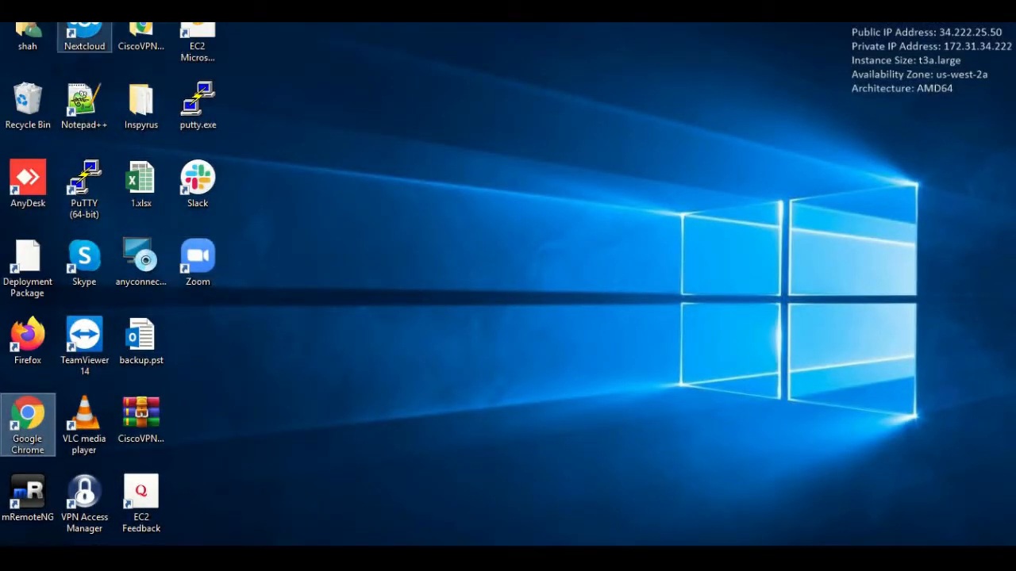
# Launch the Nextcloud desktop client from its desktop shortcut and bring up its main window
pyautogui.doubleClick(84, 35)
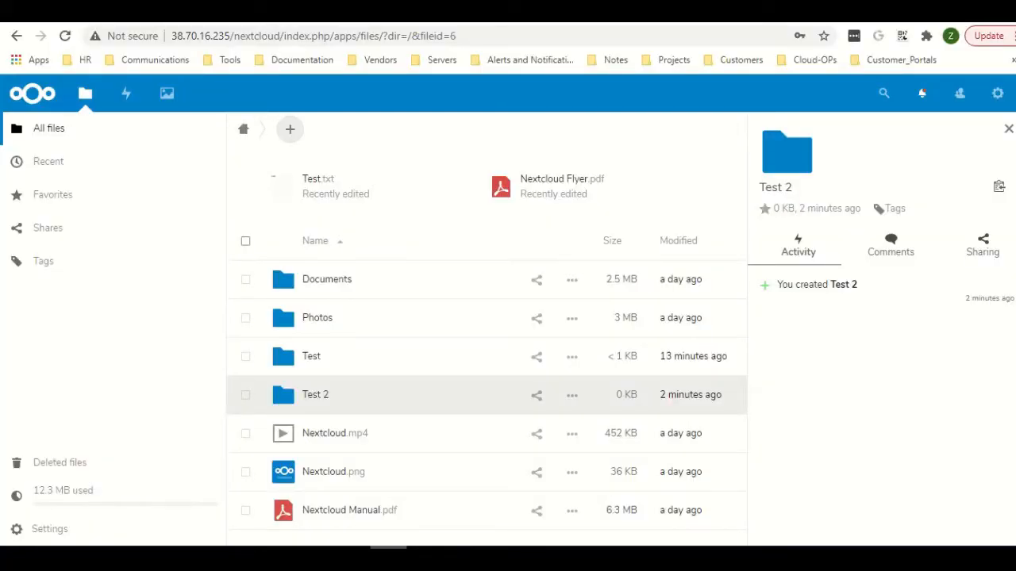
pyautogui.click(899, 554)
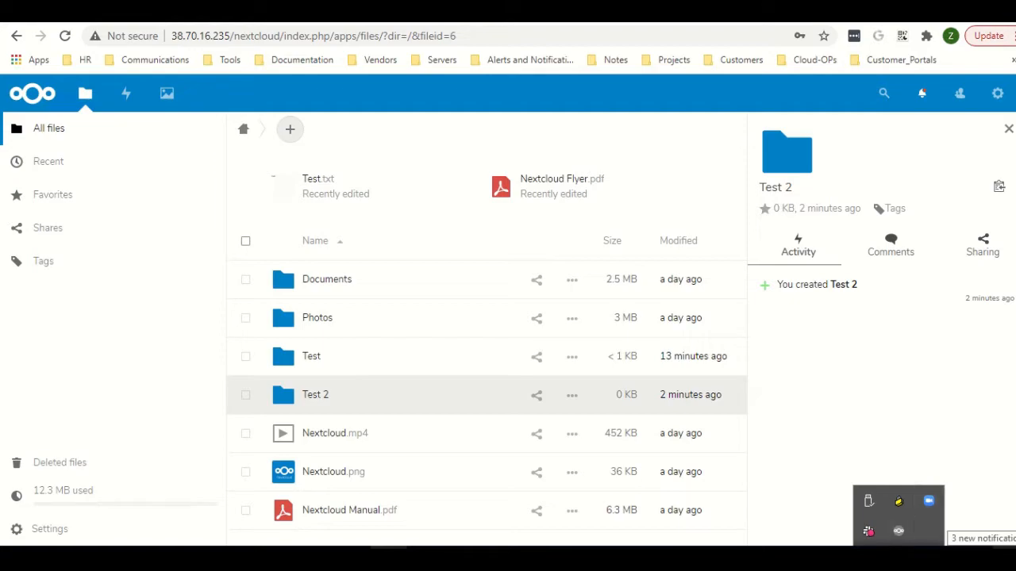
pyautogui.click(1014, 556)
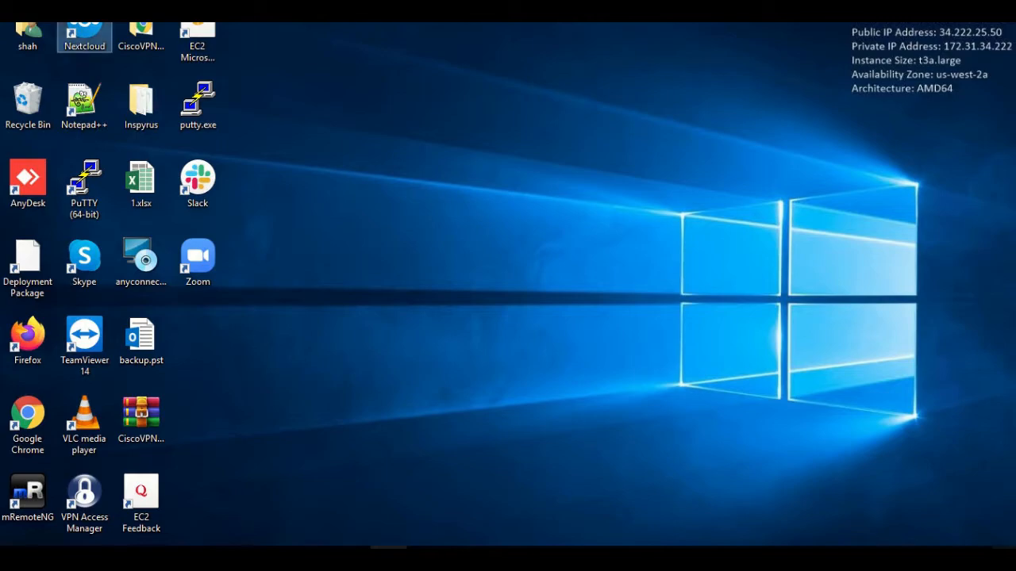
pyautogui.click(1002, 556)
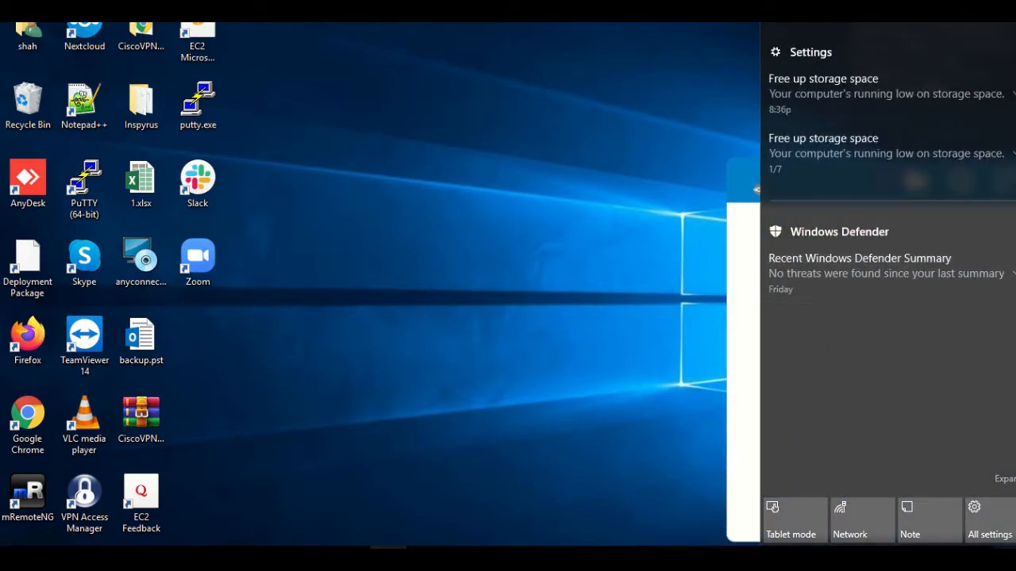
pyautogui.click(1002, 555)
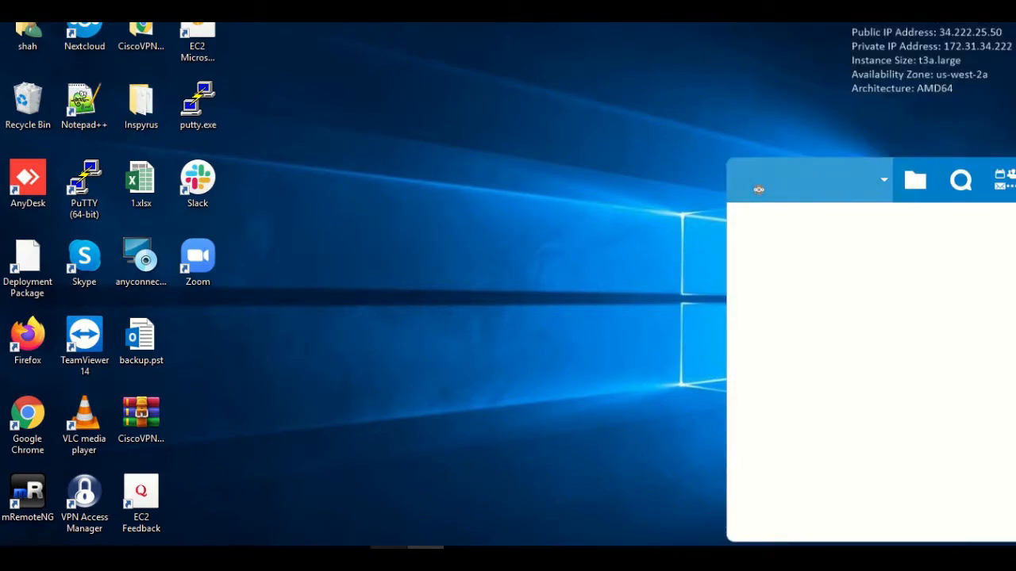
pyautogui.click(810, 181)
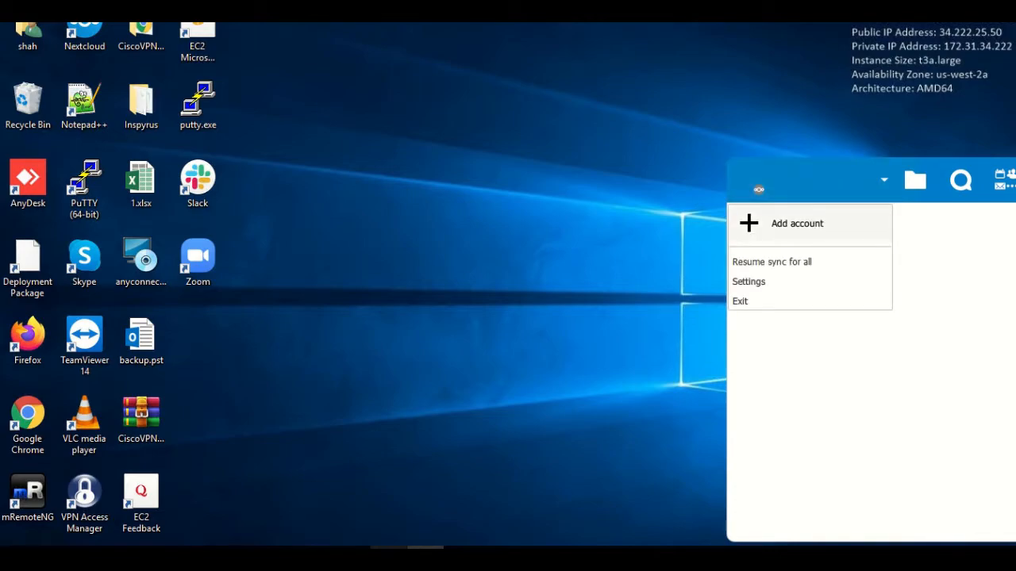
pyautogui.click(785, 223)
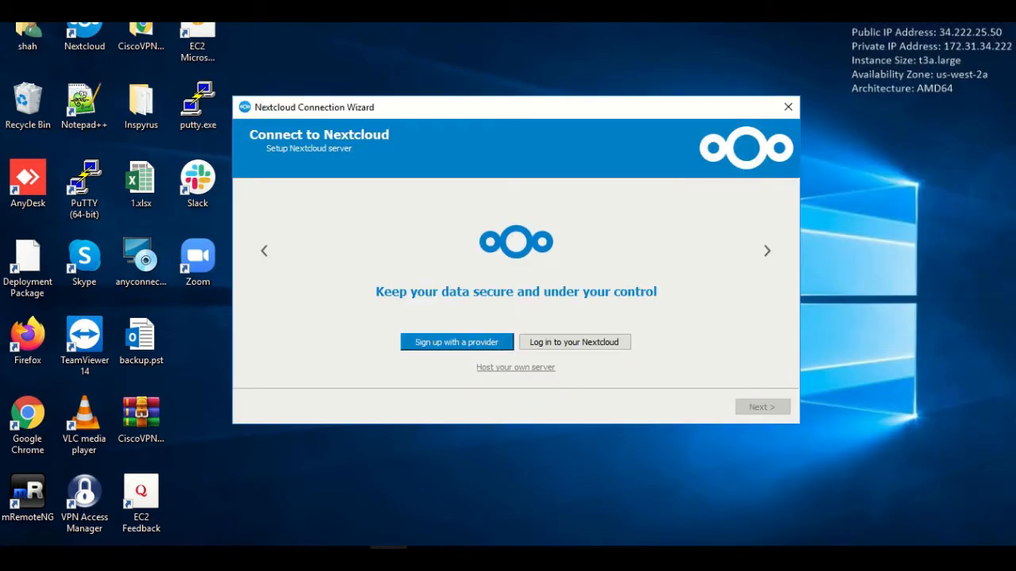
pyautogui.click(574, 342)
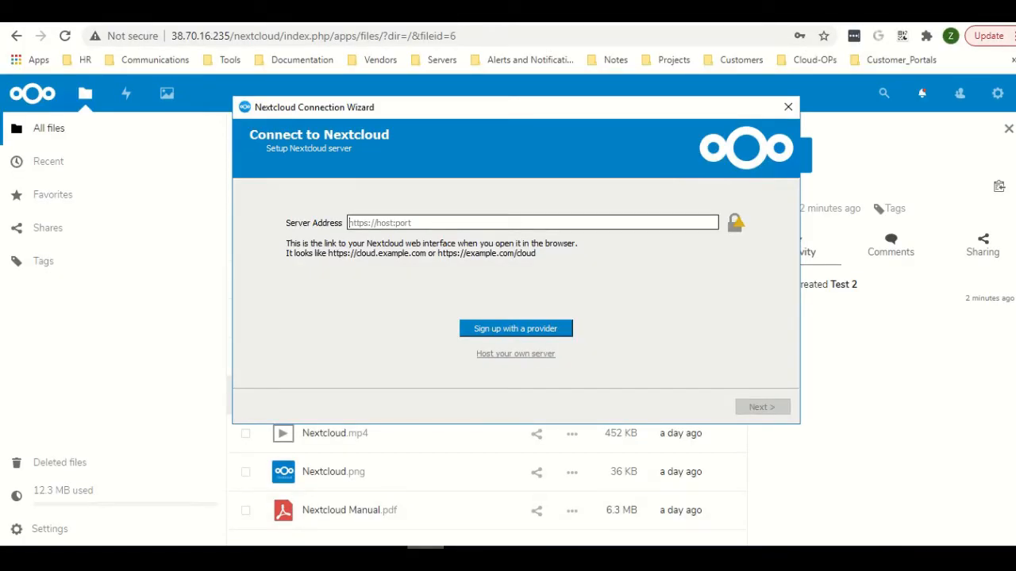
pyautogui.write('http')
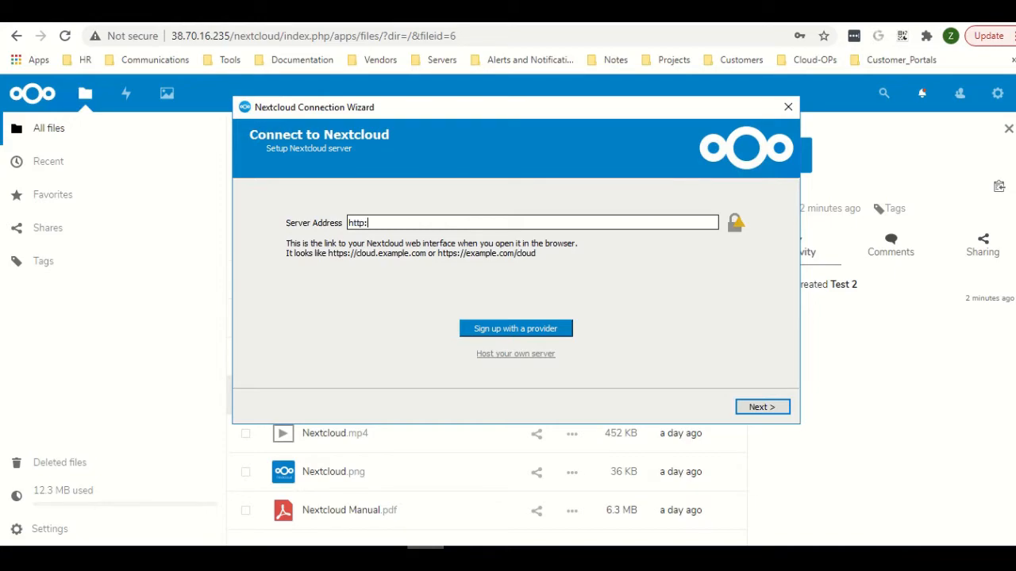
pyautogui.write('://38.70.16.1')
pyautogui.press('BackSpace')
pyautogui.write('235/nextcloud')
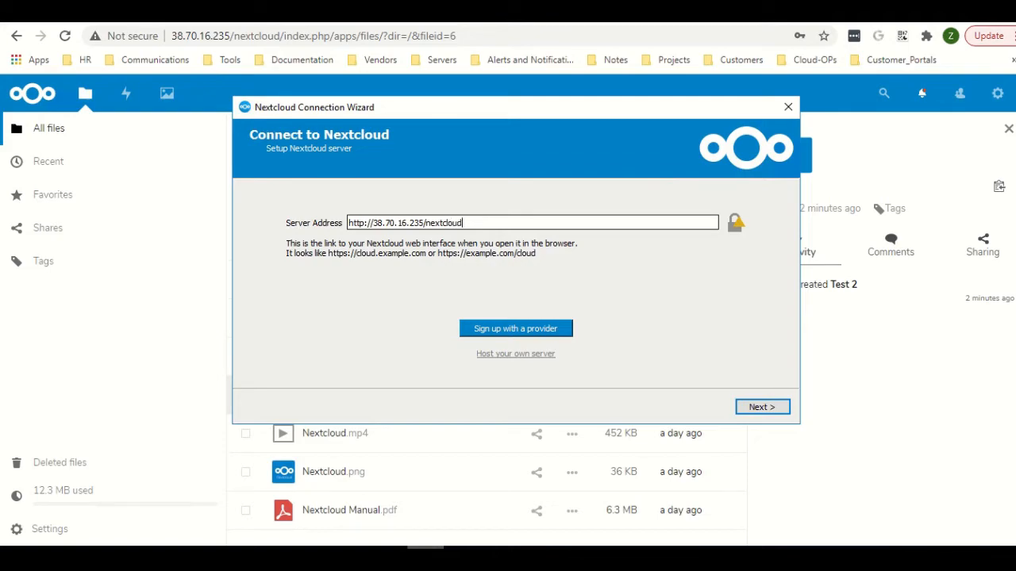
pyautogui.press('Return')
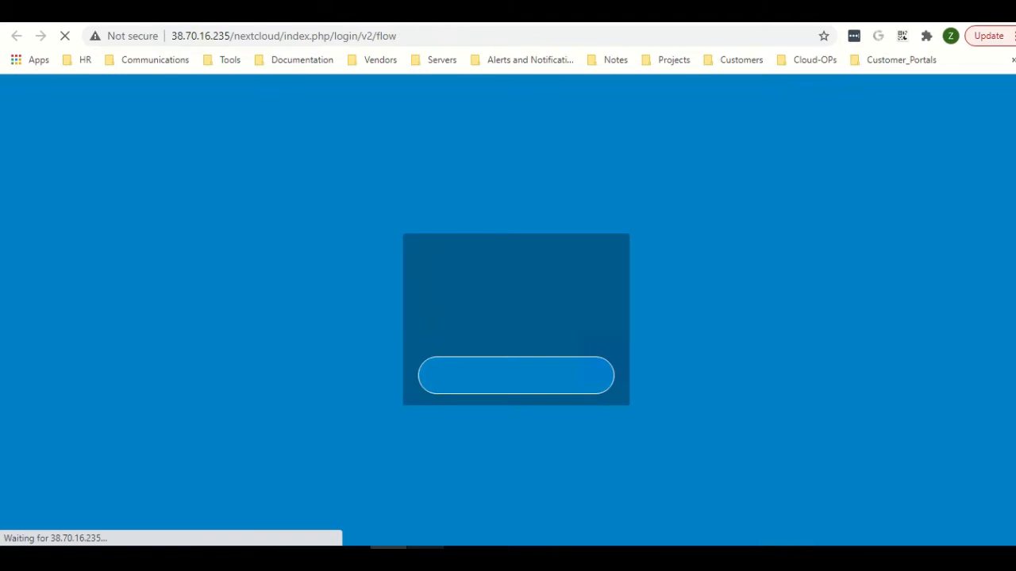
# Log in and grant the desktop client account access in the browser, and connect it with the default sync-everything folder options
pyautogui.click(516, 376)
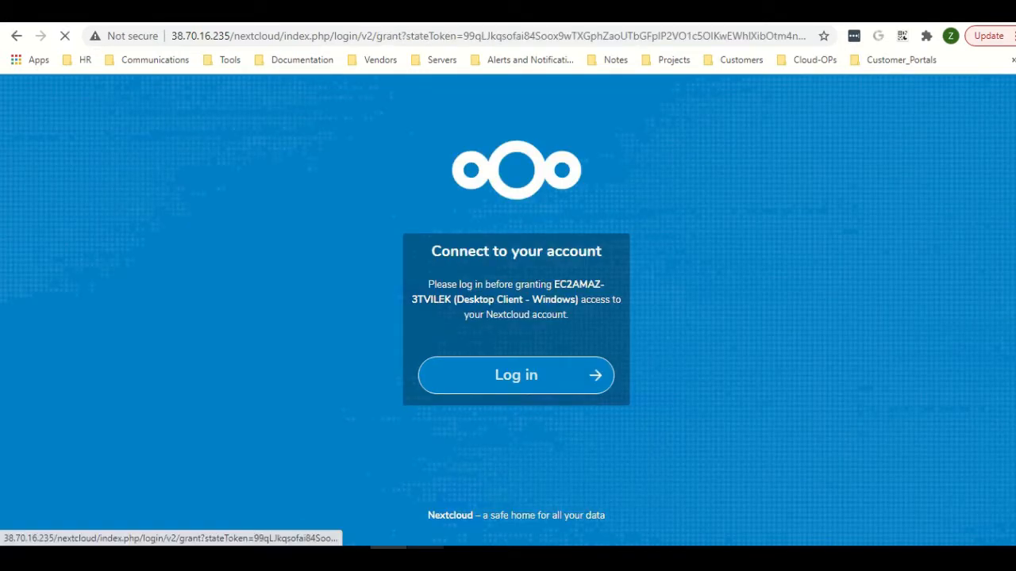
pyautogui.click(516, 376)
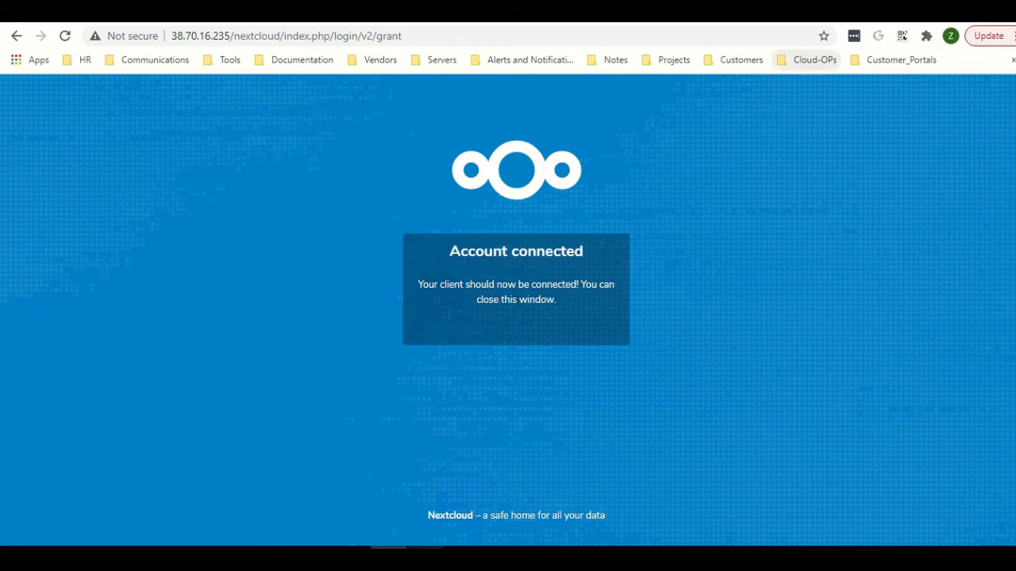
pyautogui.click(821, 12)
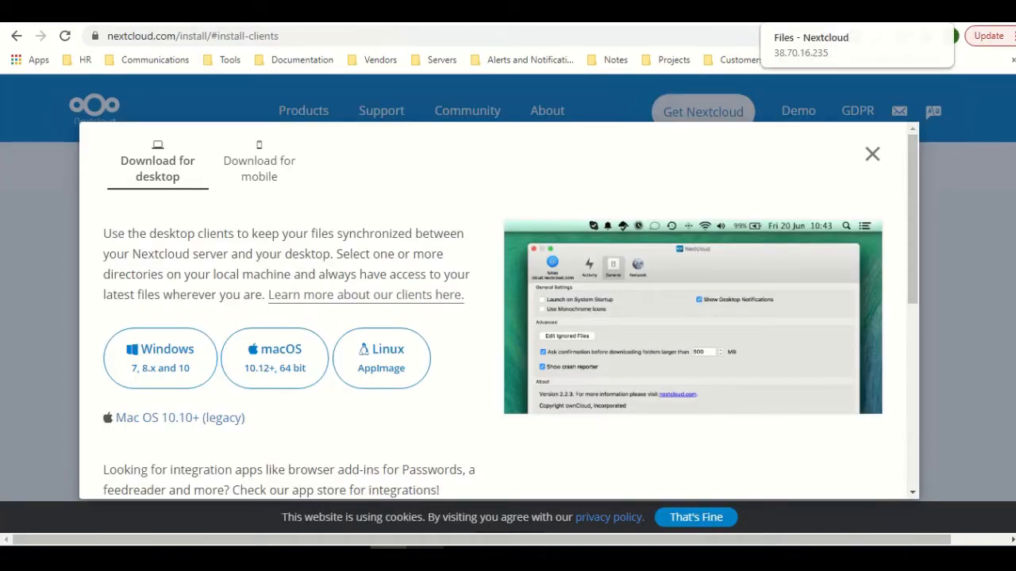
pyautogui.click(873, 12)
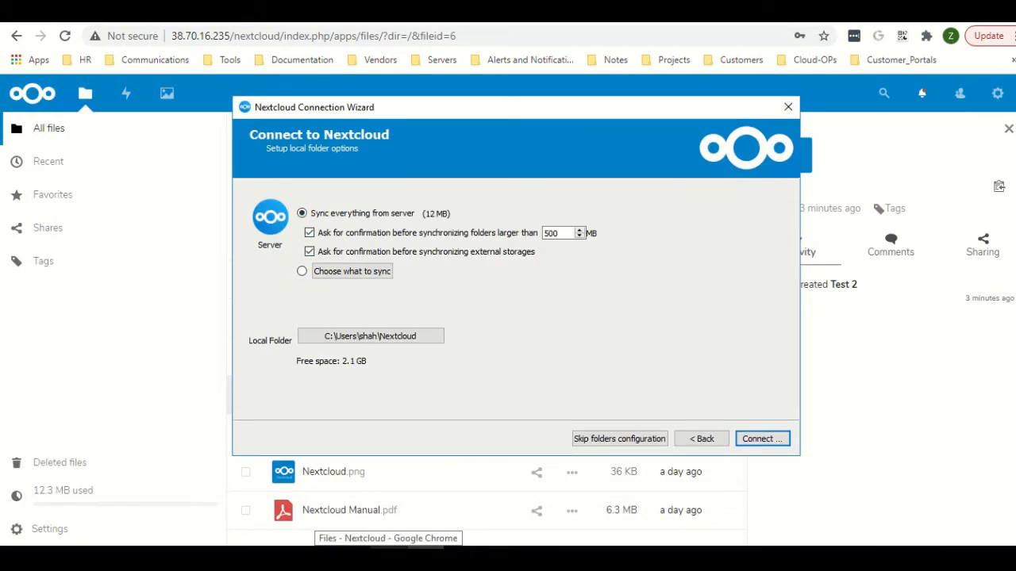
pyautogui.click(761, 439)
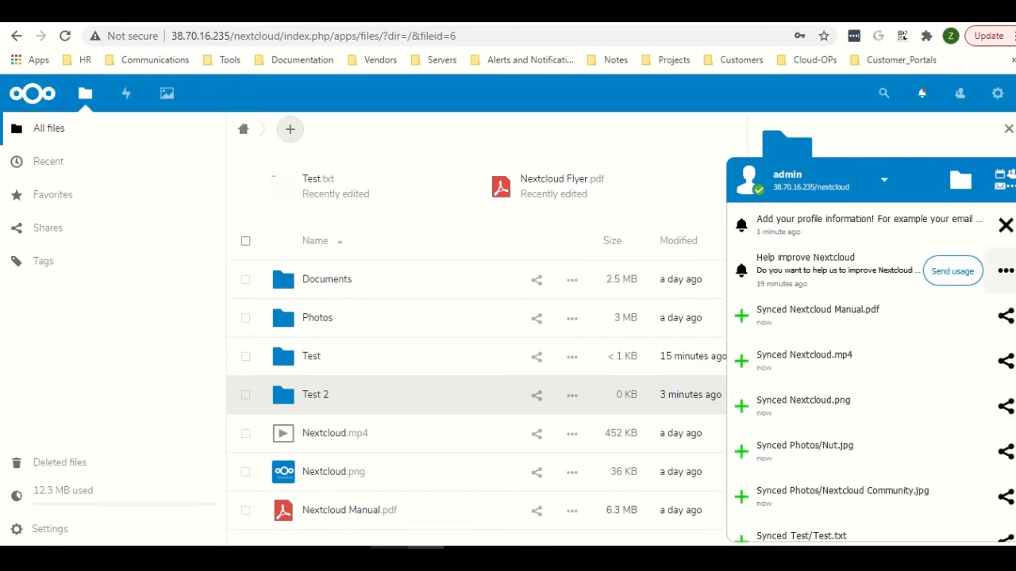
# Dismiss the profile information and Help improve Nextcloud notifications in the desktop client
pyautogui.click(1005, 271)
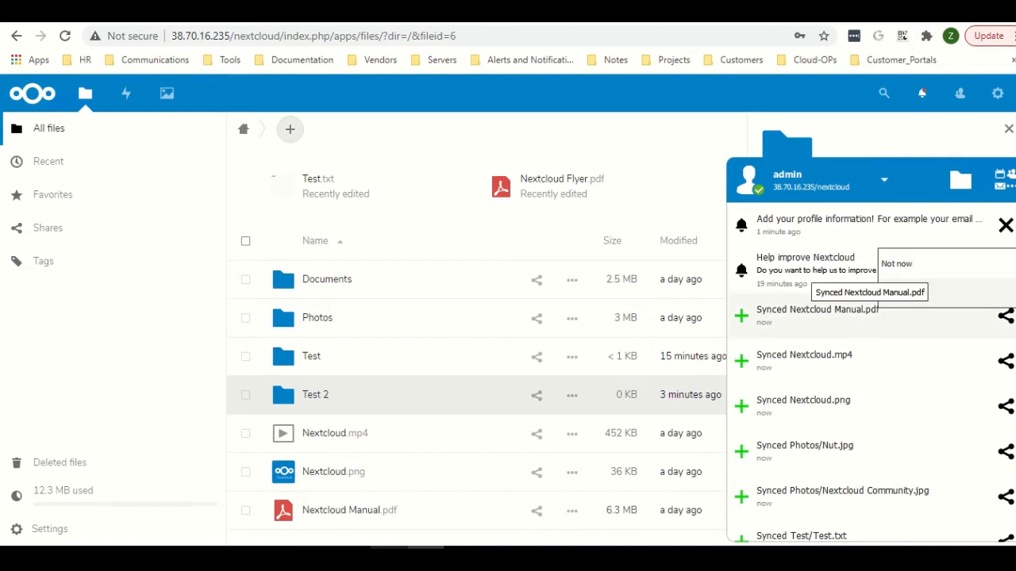
pyautogui.click(893, 293)
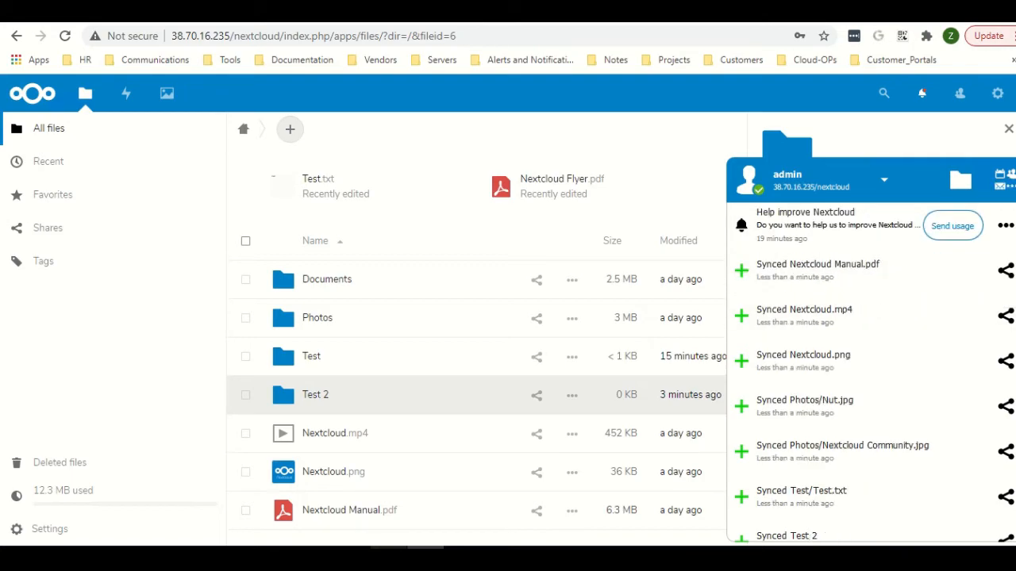
pyautogui.click(1004, 225)
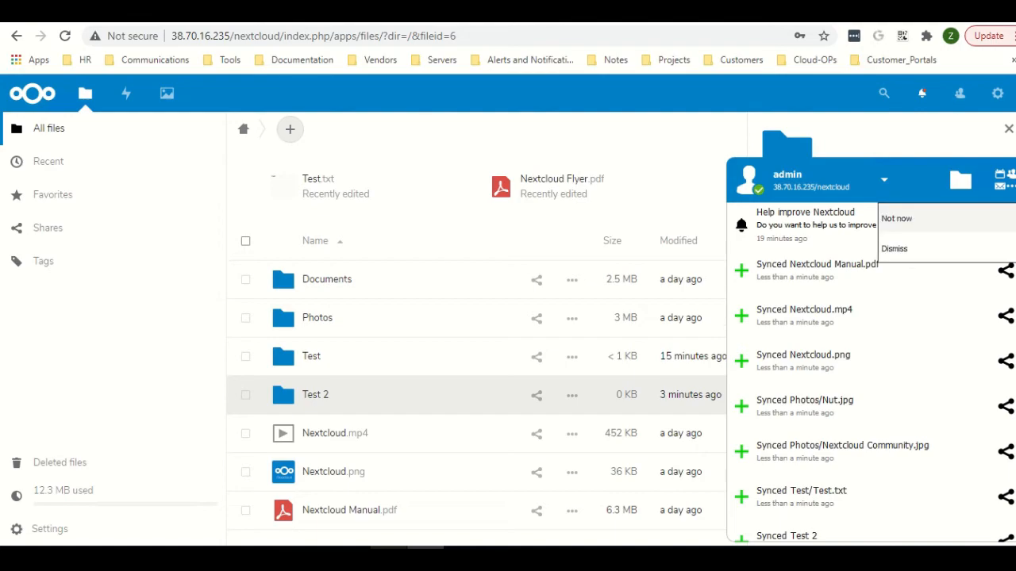
pyautogui.click(893, 248)
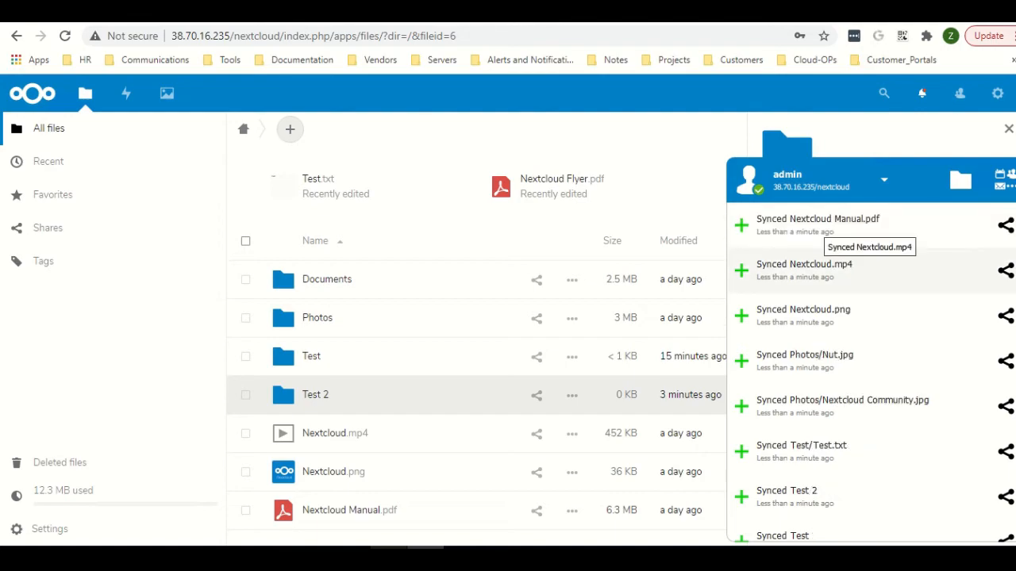
# Open the desktop client's settings and open the local folder of the Nextcloud sync connection
pyautogui.click(1001, 178)
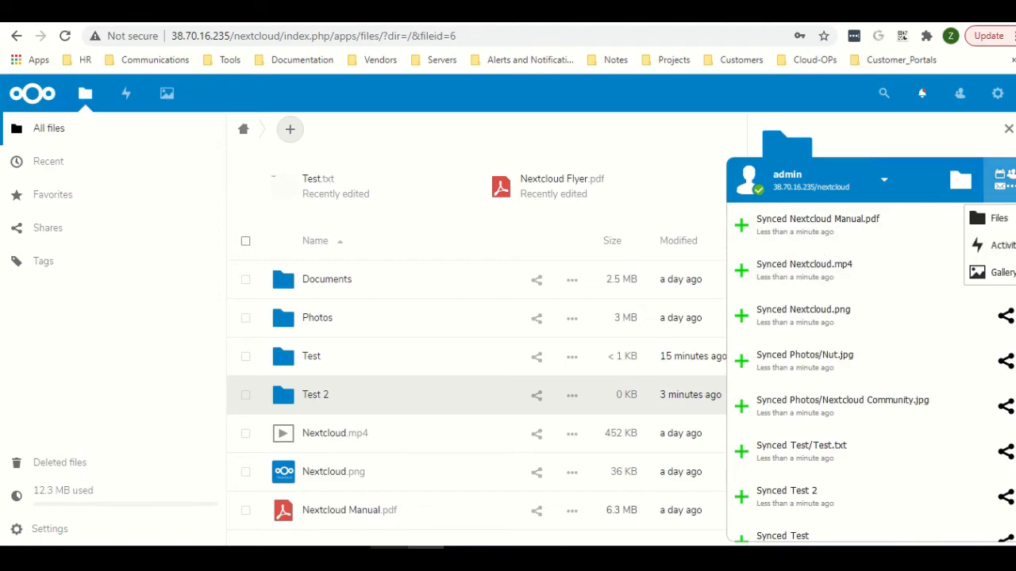
pyautogui.click(841, 181)
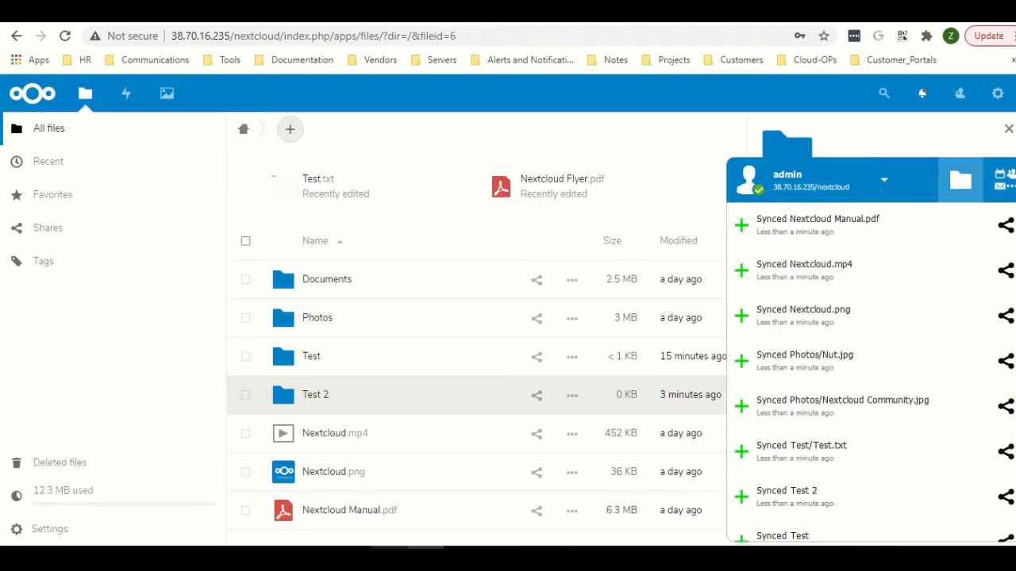
pyautogui.click(841, 180)
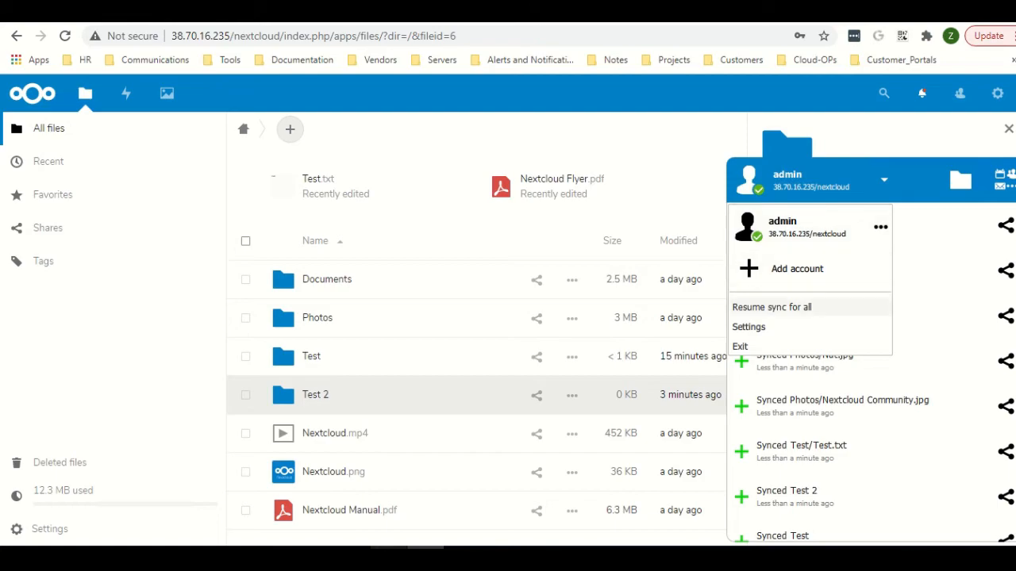
pyautogui.click(749, 326)
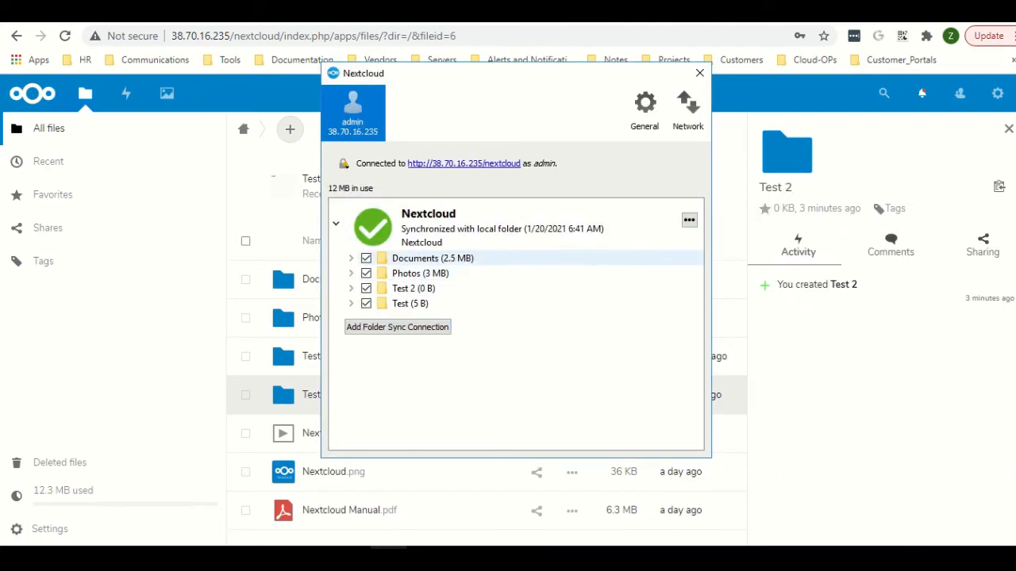
pyautogui.click(689, 220)
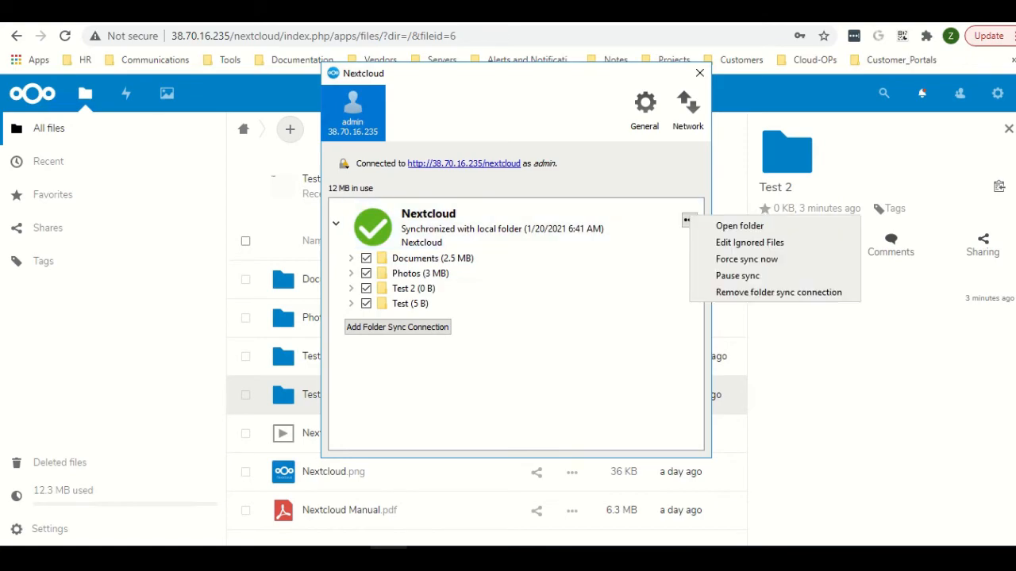
pyautogui.click(739, 226)
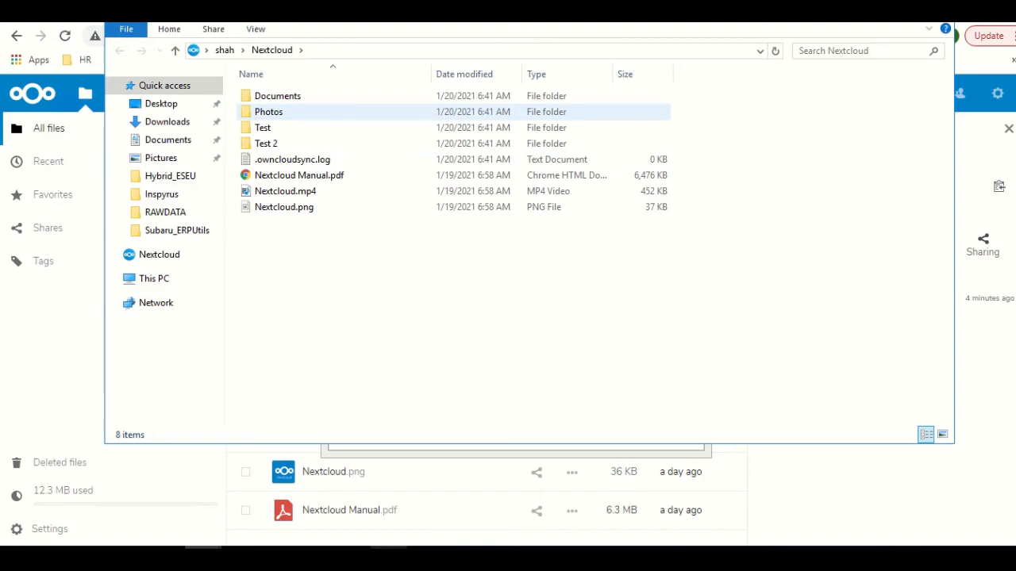
# Create a text document named Test.txt inside the Test 2 folder of the local Nextcloud folder
pyautogui.click(274, 144)
pyautogui.doubleClick(273, 144)
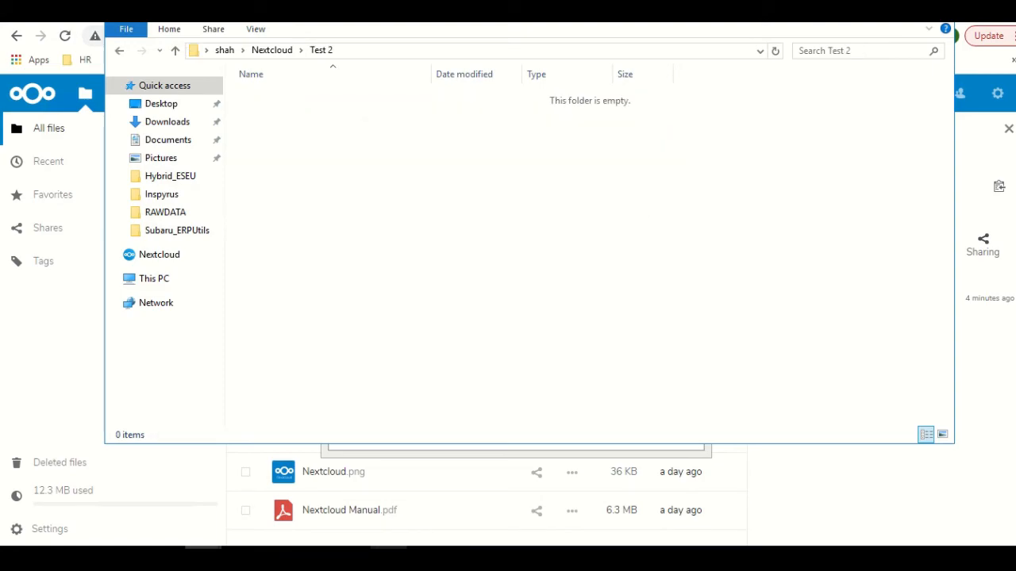
pyautogui.rightClick(314, 242)
pyautogui.moveTo(381, 423)
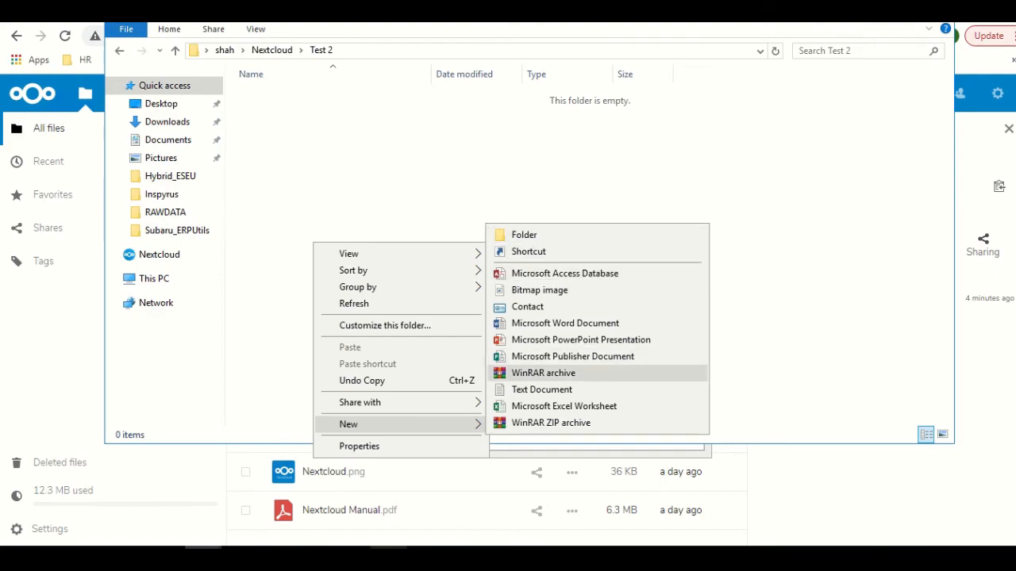
pyautogui.click(541, 390)
pyautogui.write('Test')
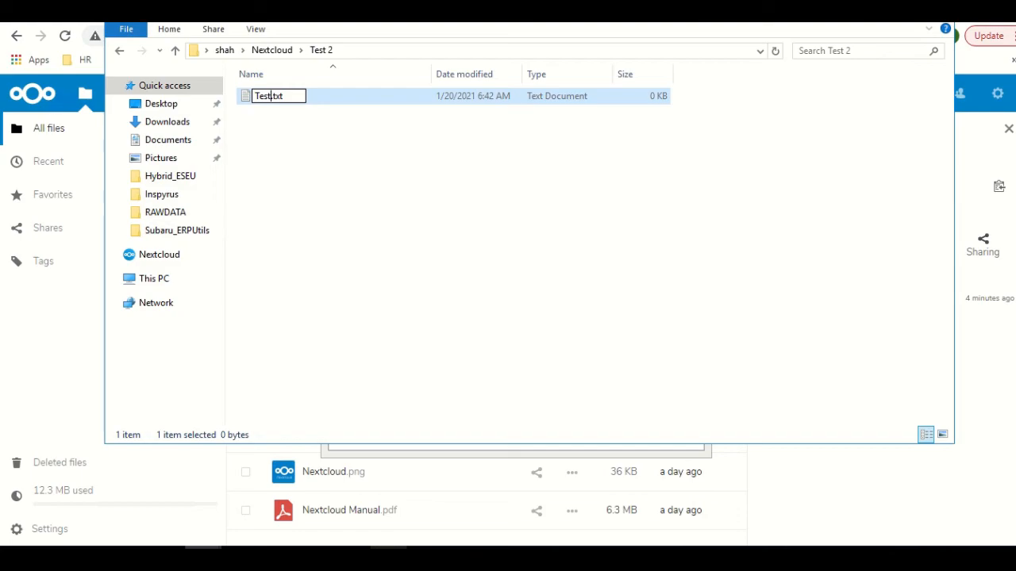
pyautogui.press('Return')
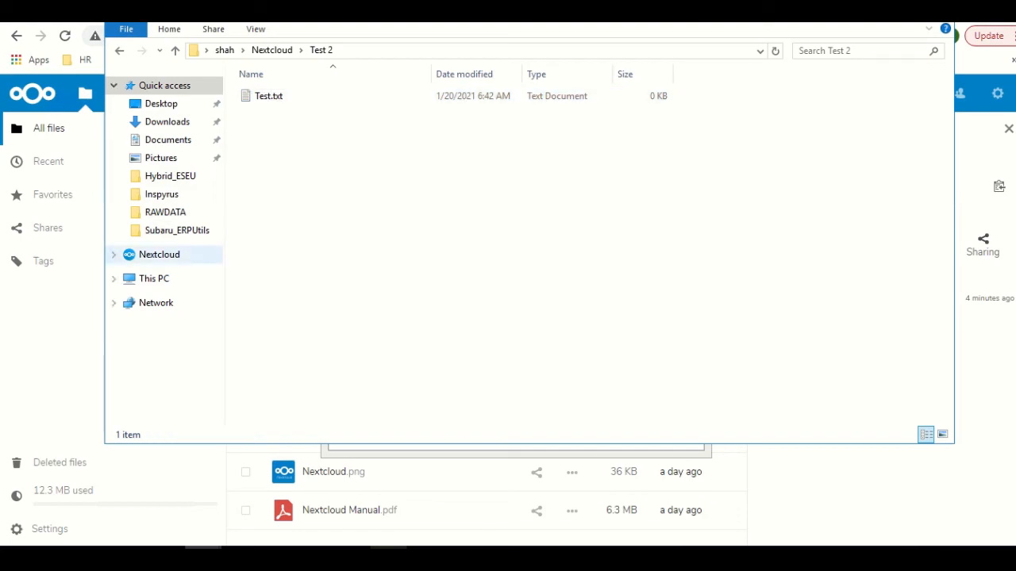
# Check the Test 2 folder's contents in the local Nextcloud location and under All files in the Nextcloud web interface
pyautogui.click(158, 254)
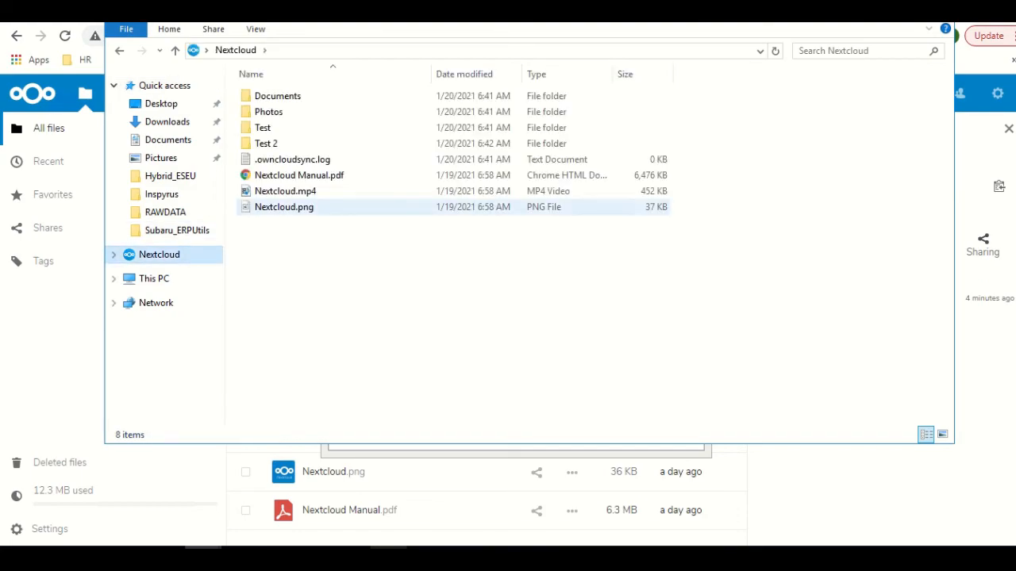
pyautogui.doubleClick(266, 143)
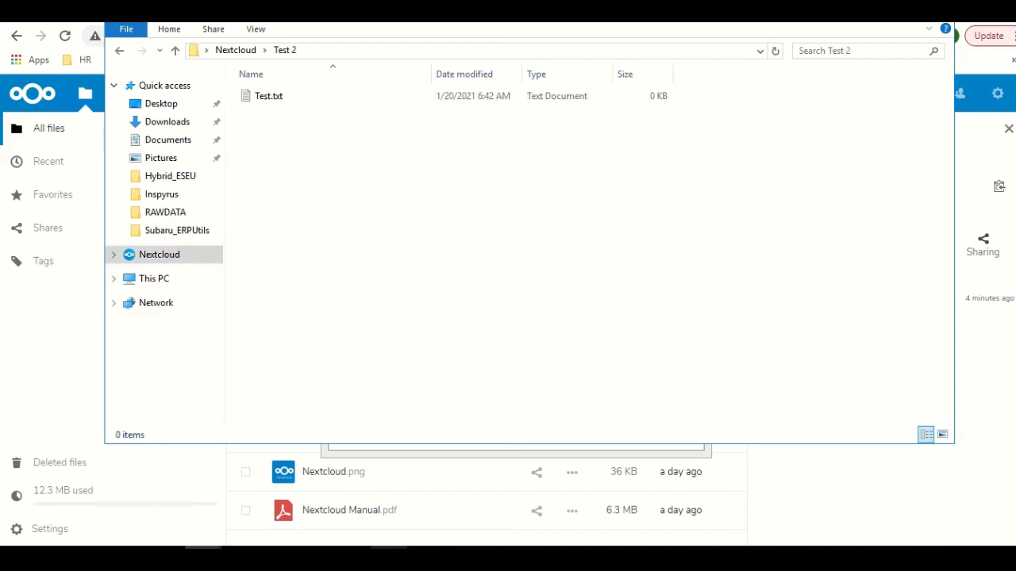
pyautogui.click(60, 462)
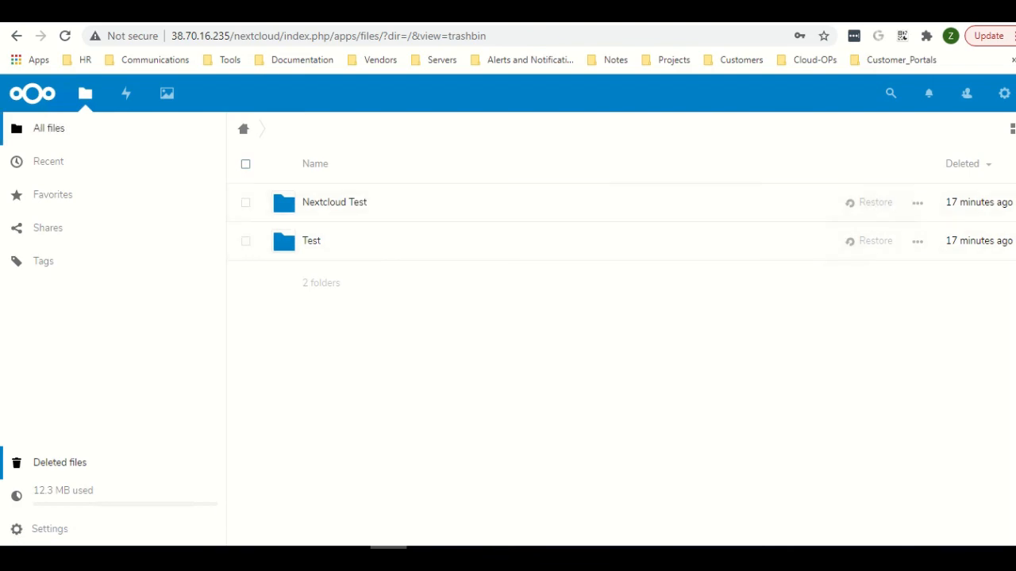
pyautogui.click(49, 127)
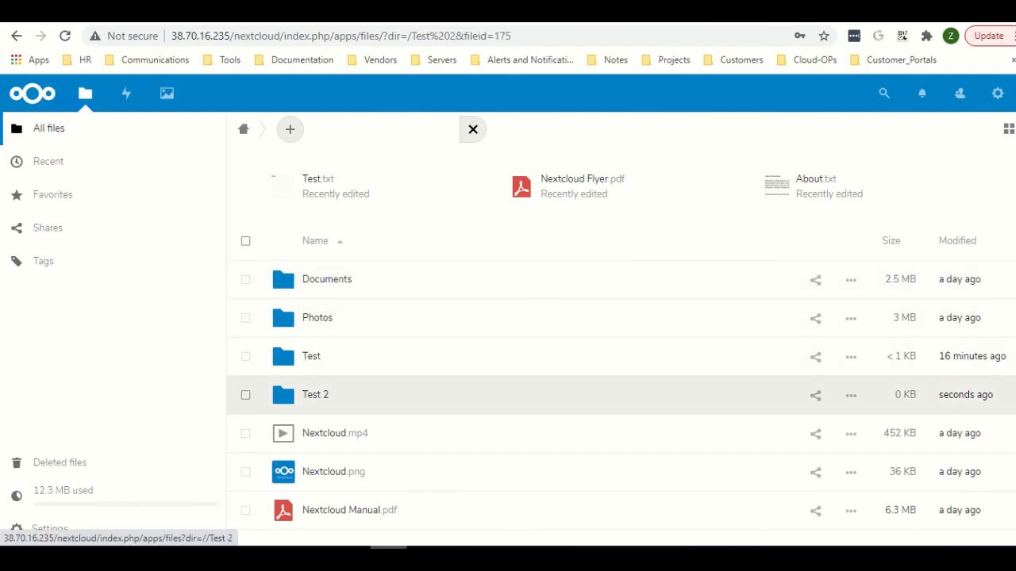
pyautogui.click(315, 394)
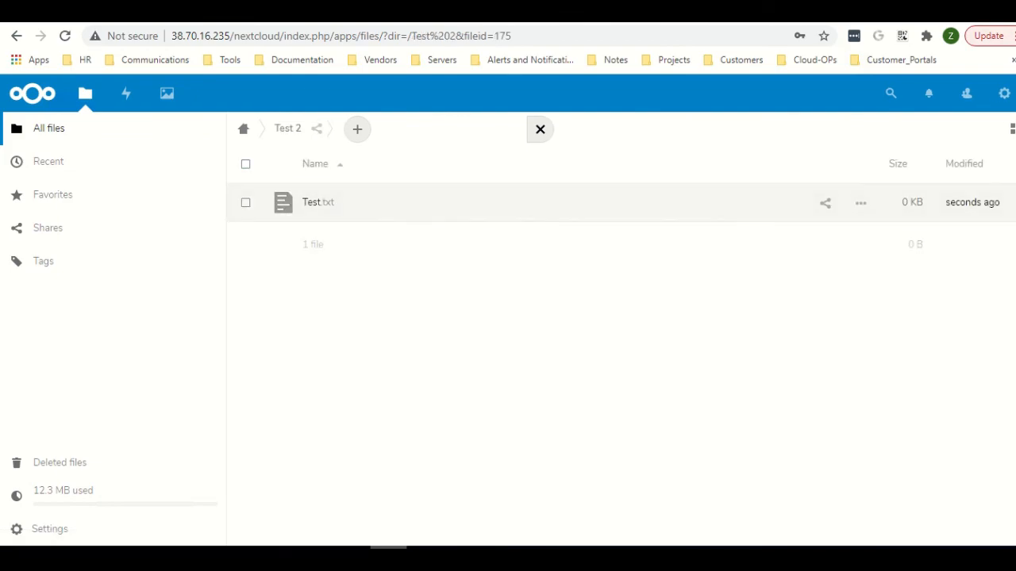
pyautogui.moveTo(537, 23)
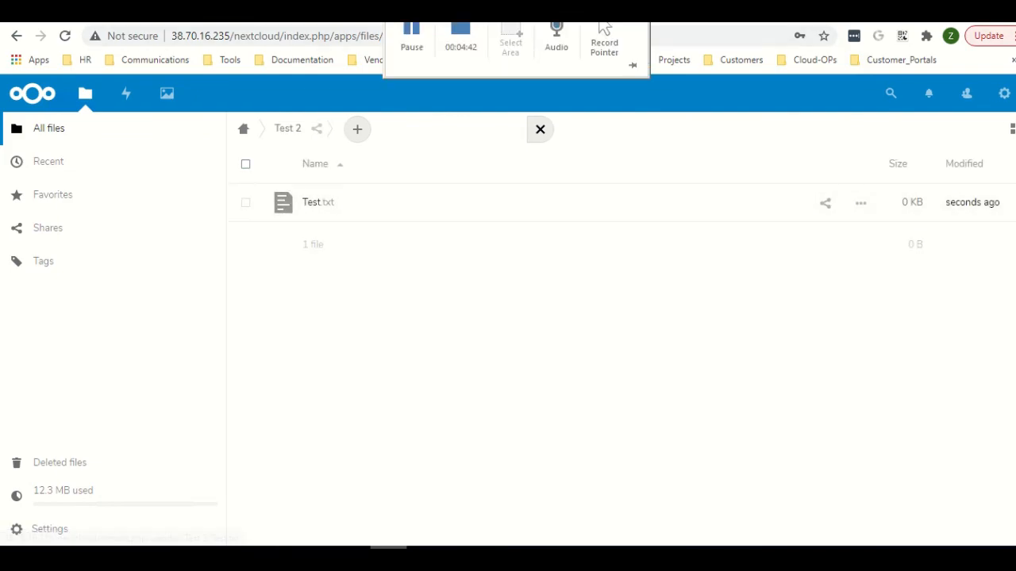